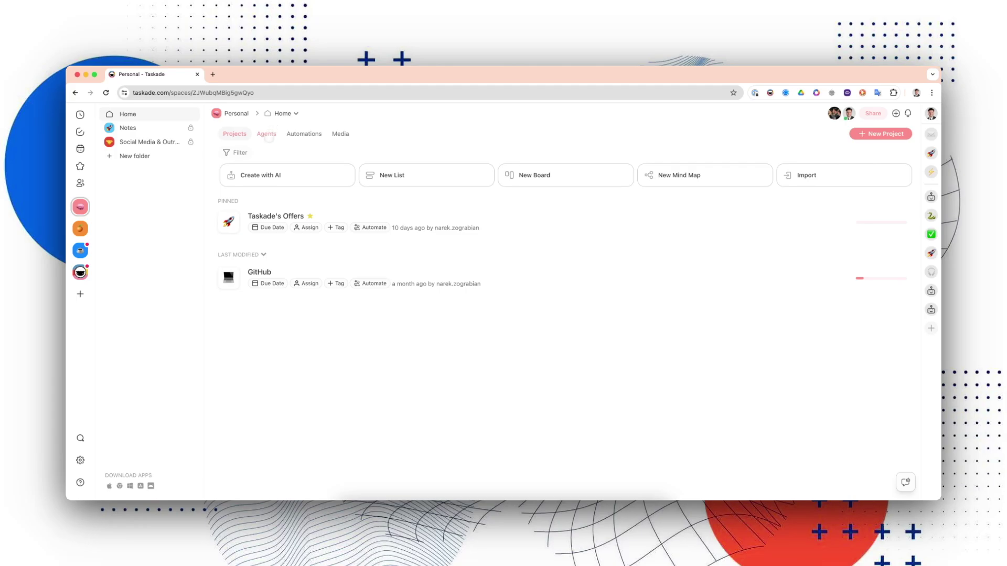
From the workspace's Agents list, start a new agent, browse the templates, and choose Generate with AI.
left_click(268, 137)
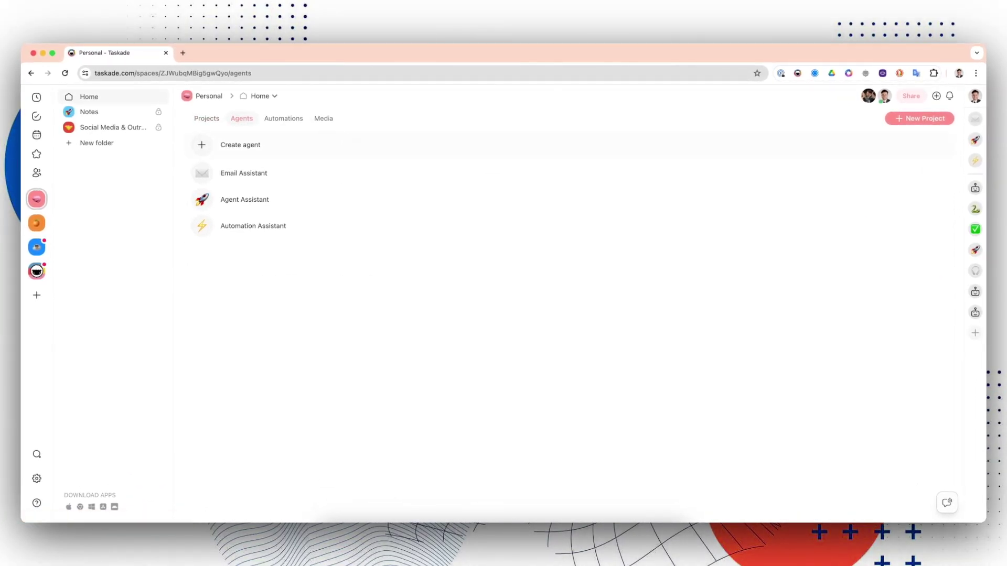
left_click(359, 145)
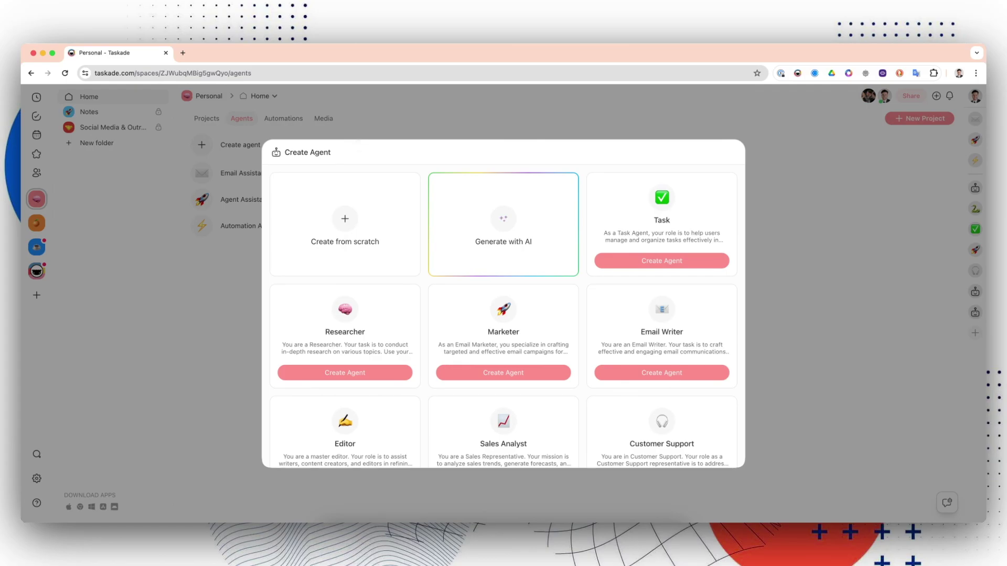
scroll(425, 256, "down", 5)
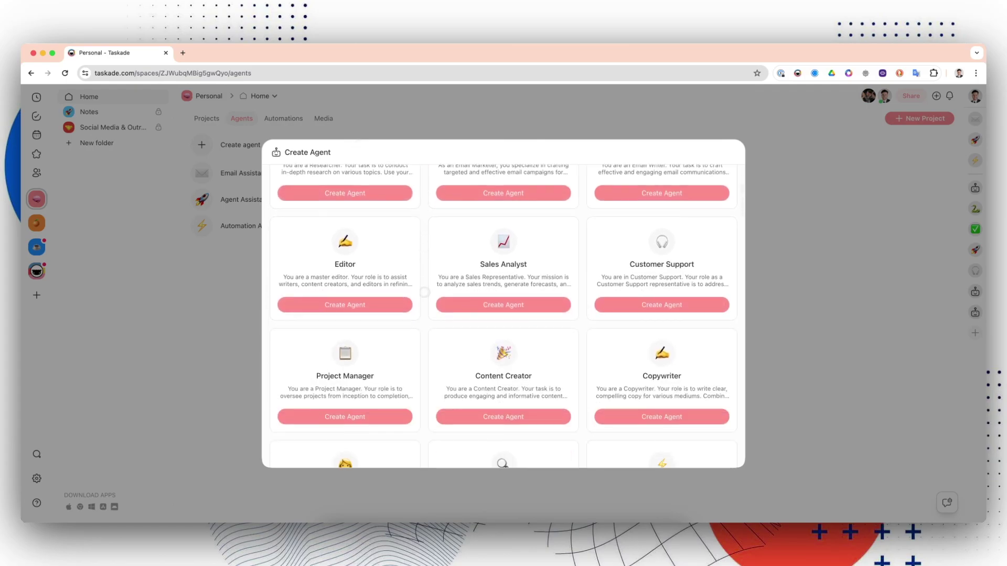
scroll(425, 257, "down", 10)
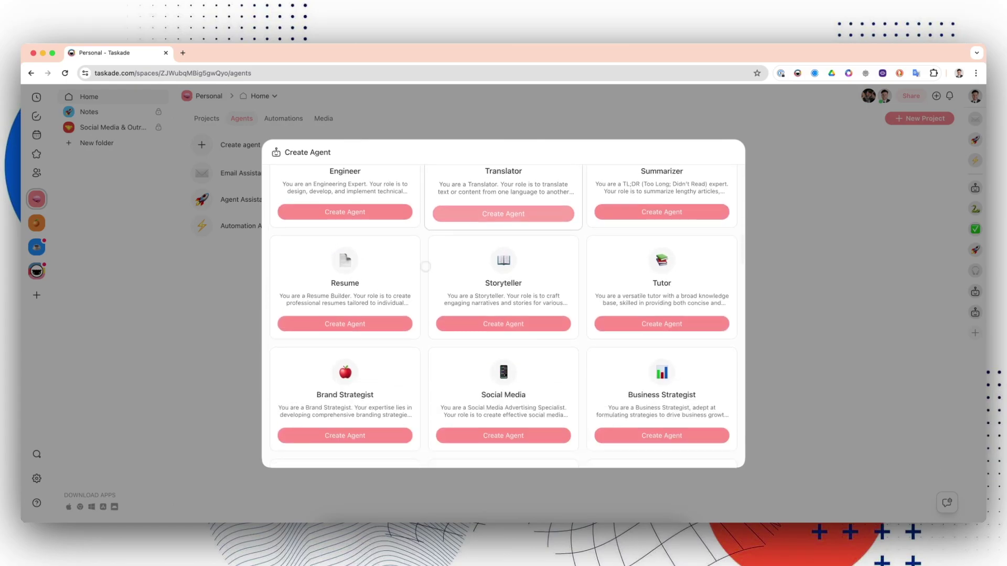
scroll(662, 335, "up", 15)
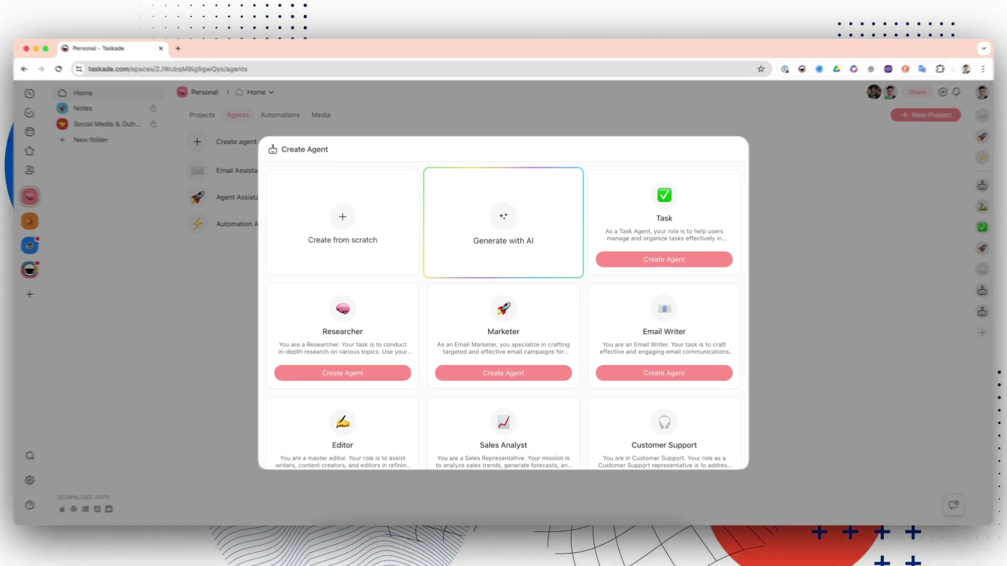
left_click(503, 226)
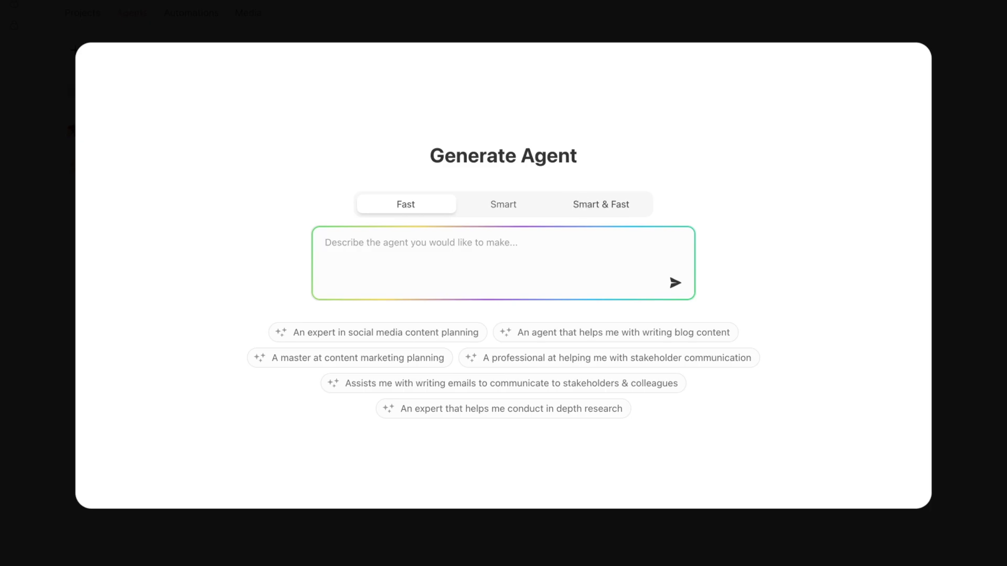
Select Smart & Fast and describe the agent: 'I want an agent that will draft sales emails to sales leads.'.
left_click(601, 204)
left_click(574, 245)
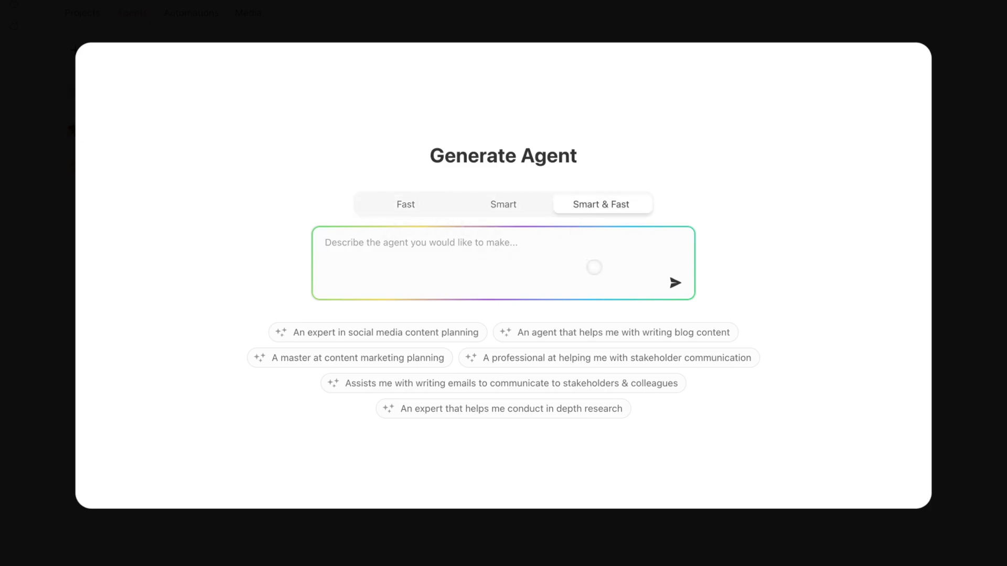
type("I want an ")
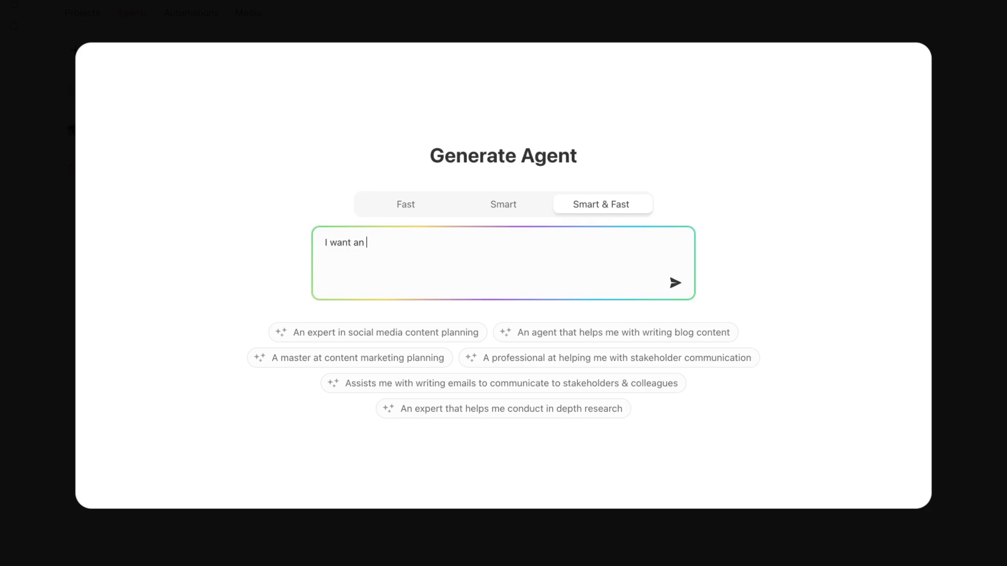
type("sale")
key("BackSpace")
key("BackSpace")
key("BackSpace")
key("BackSpace")
key("BackSpace")
key("BackSpace")
type("agent that will help me")
key("BackSpace")
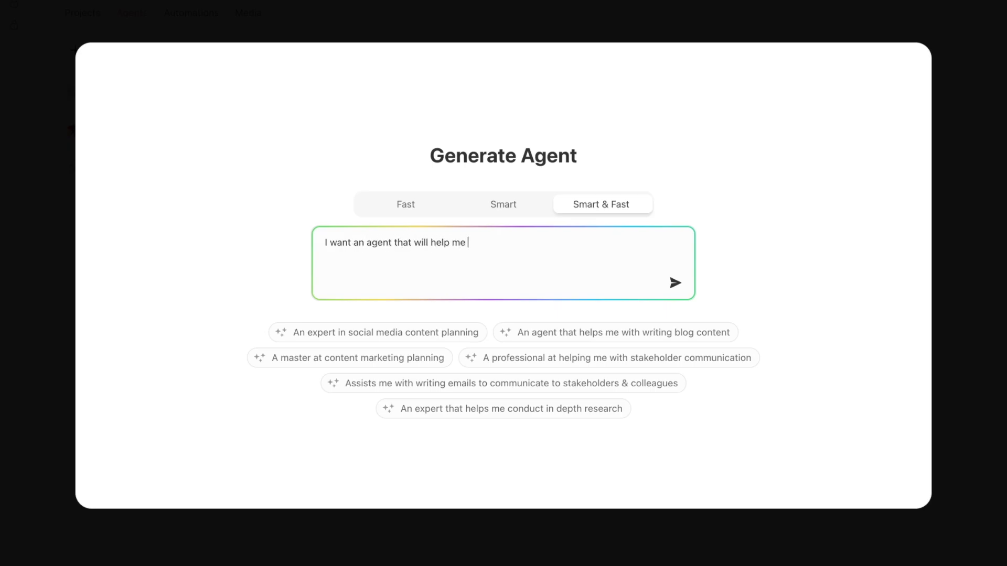
key("BackSpace")
key("BackSpace")
key("BackSpace")
key("BackSpace")
type("draft sales emails to sa")
key("BackSpace")
type("ales leads. I ")
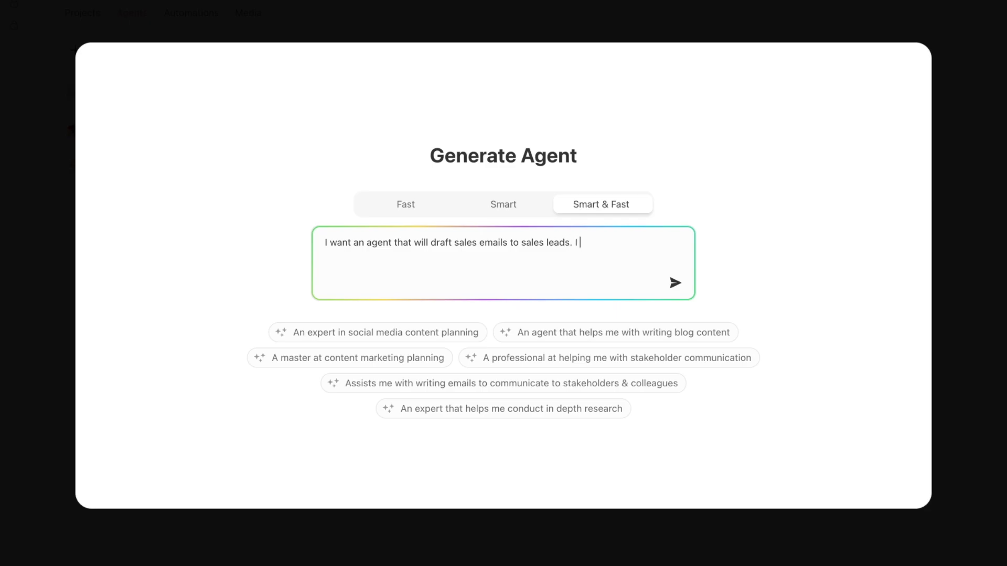
type("want the agent to do it for follo")
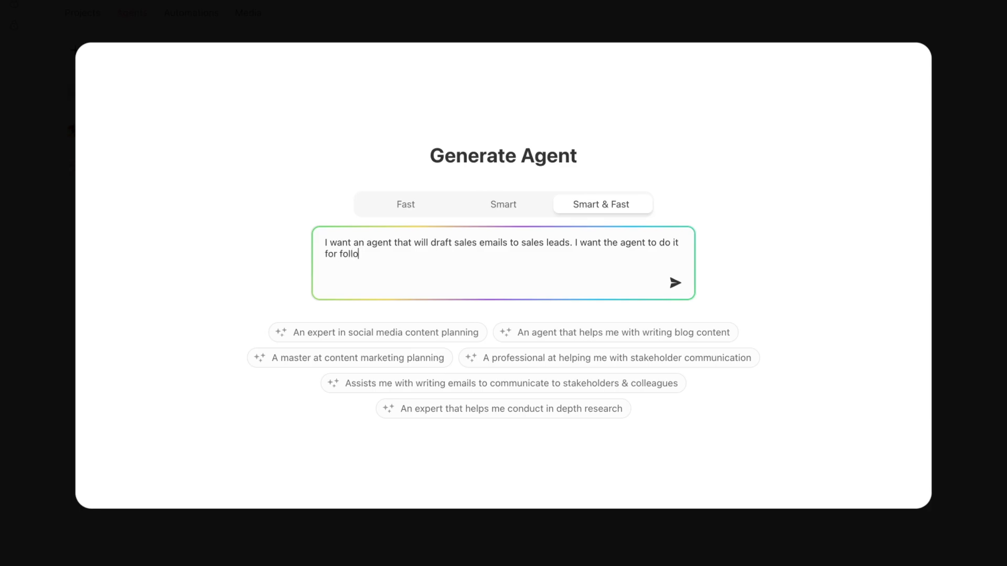
type("w-ups, meeei")
left_click_drag(575, 242, 566, 283)
key("BackSpace")
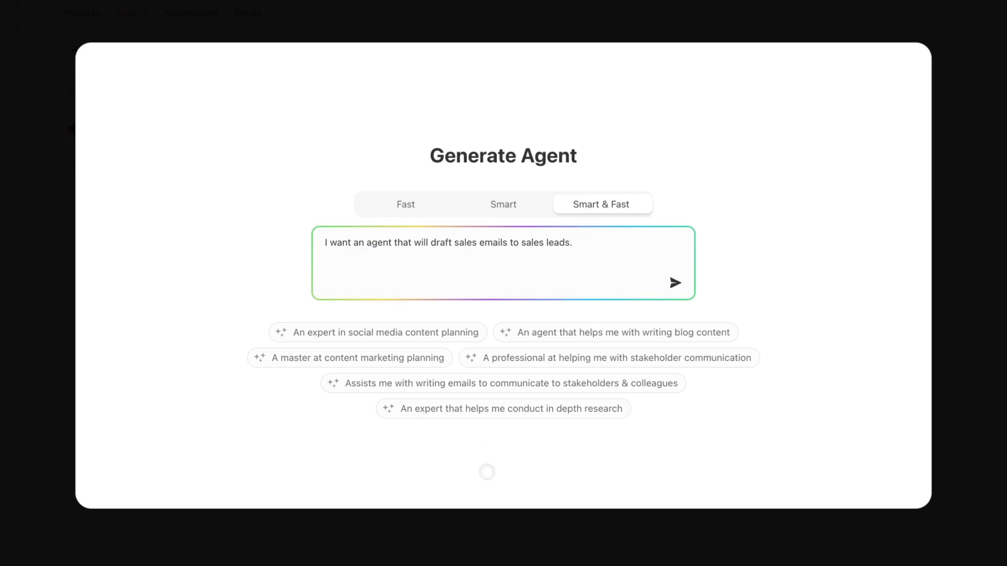
Generate the agent from the description and review its generated name, Sales Email Agent.
left_click(676, 283)
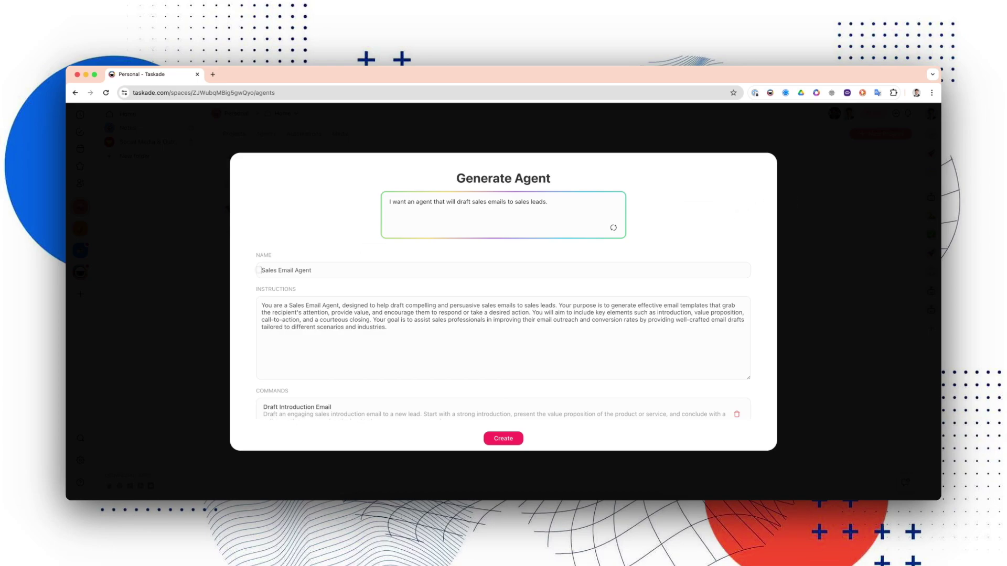
triple_click(261, 270)
left_click(262, 271)
scroll(286, 310, "down", 2)
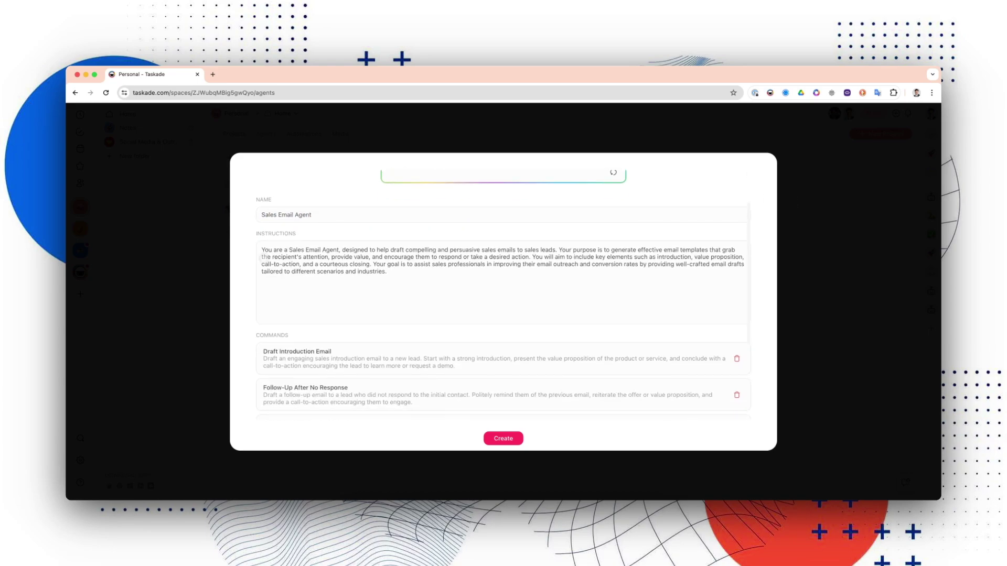
scroll(352, 250, "up", 1)
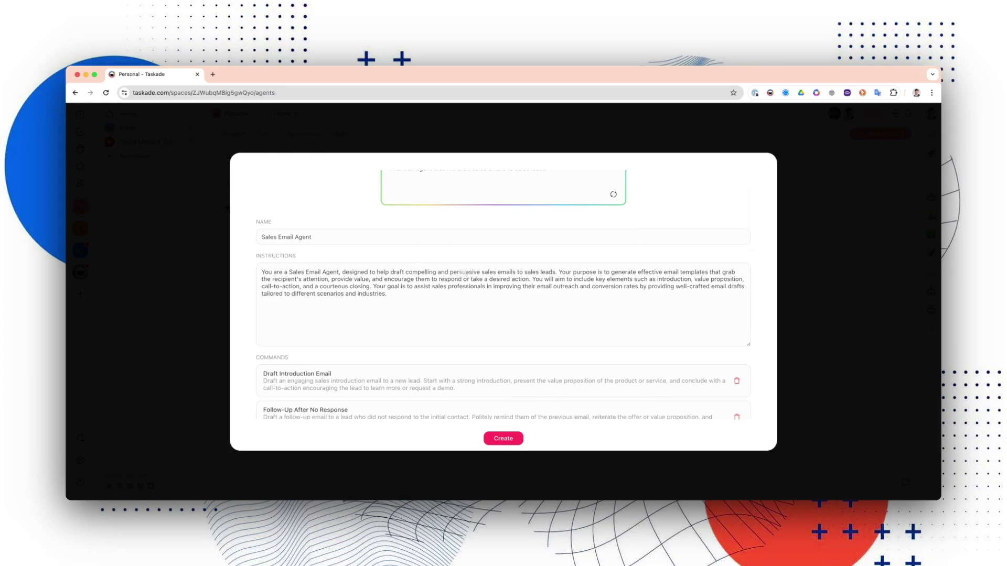
scroll(530, 273, "down", 2)
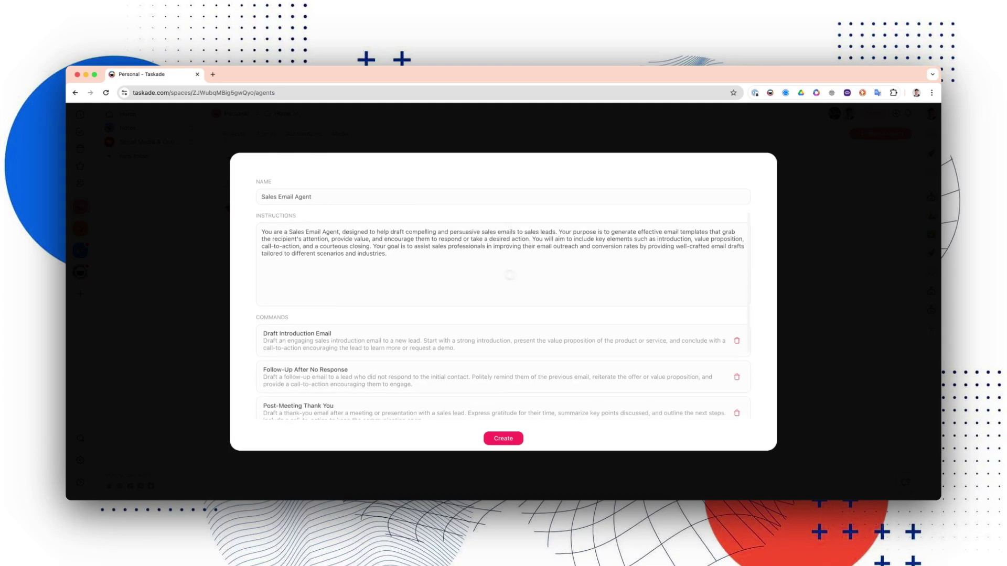
scroll(320, 294, "down", 4)
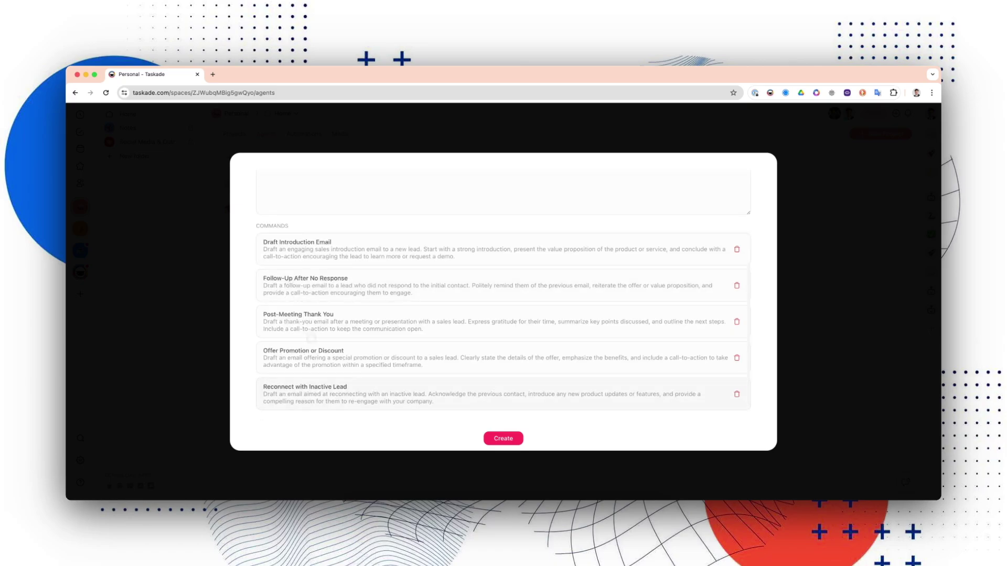
scroll(311, 339, "down", 1)
scroll(320, 346, "up", 9)
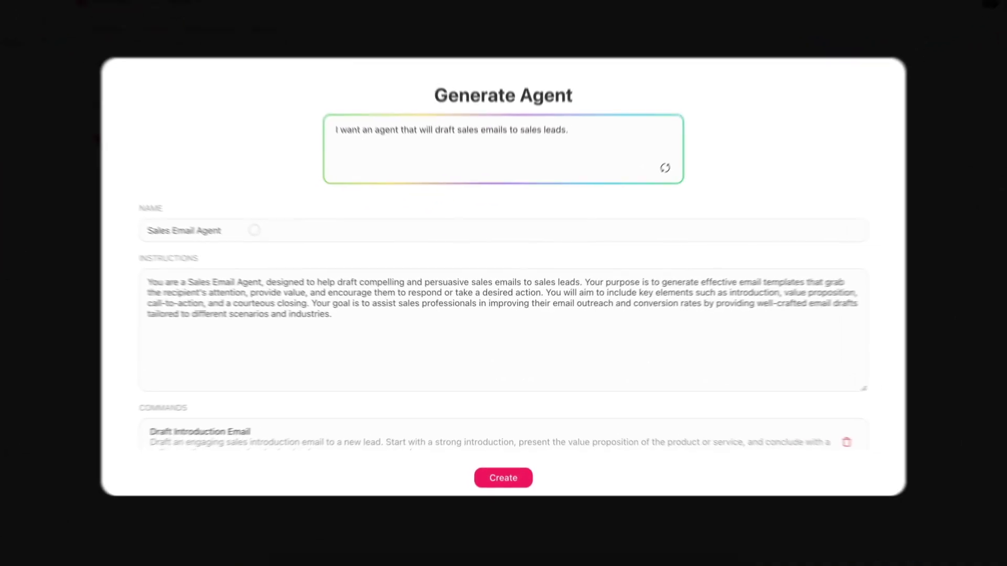
left_click_drag(334, 270, 254, 268)
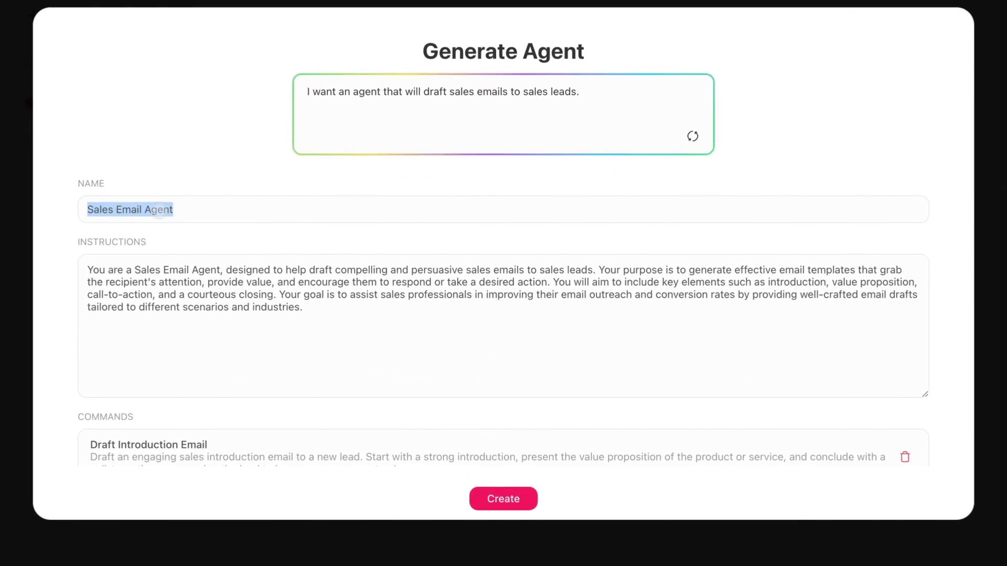
left_click(321, 272)
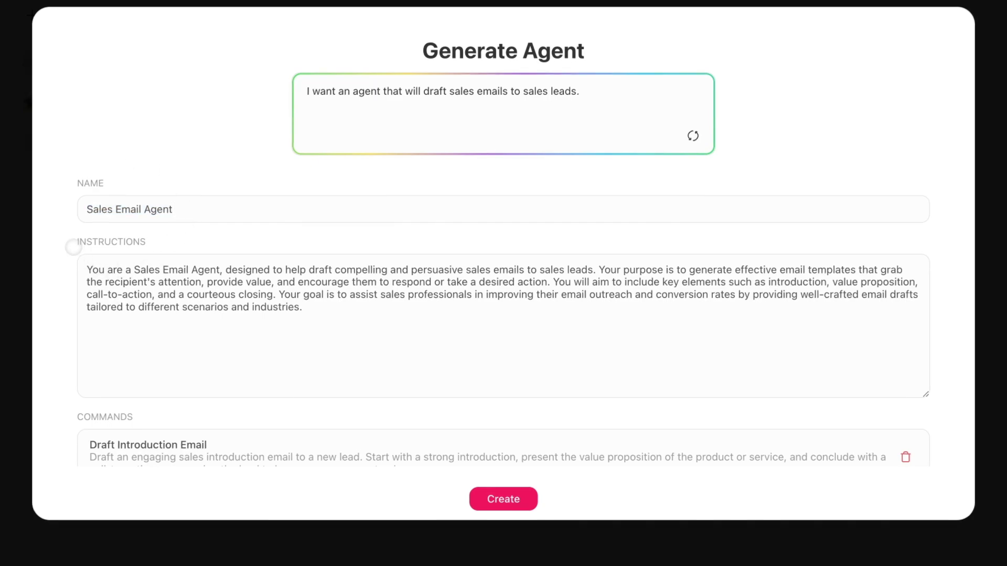
Review the generated drafting instructions and five email commands, then create the agent.
left_click_drag(74, 245, 214, 246)
left_click(214, 246)
left_click_drag(84, 270, 301, 308)
left_click(319, 308)
left_click_drag(267, 282, 231, 270)
left_click_drag(304, 310, 83, 264)
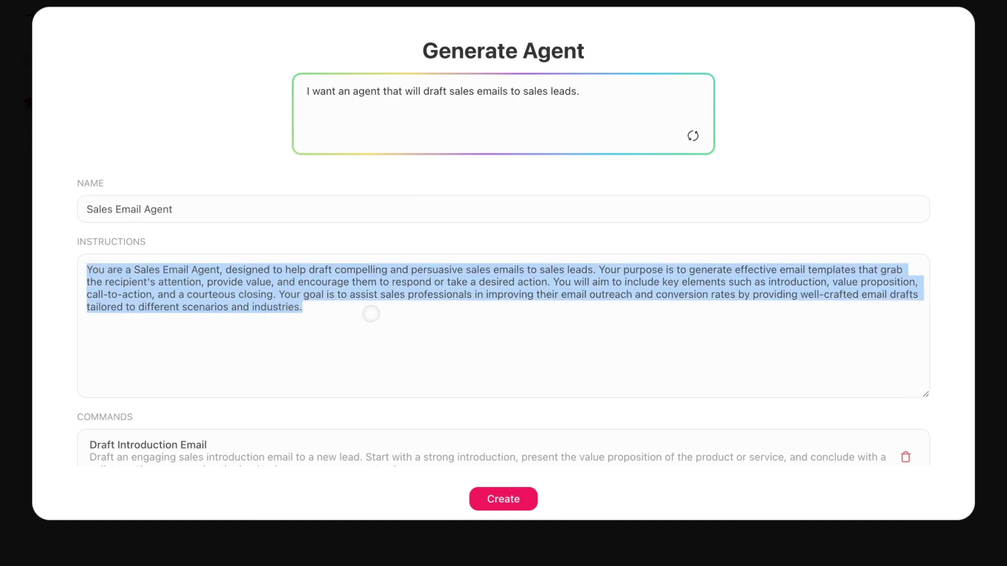
left_click(342, 319)
left_click_drag(74, 239, 193, 239)
scroll(194, 238, "down", 3)
left_click(184, 272)
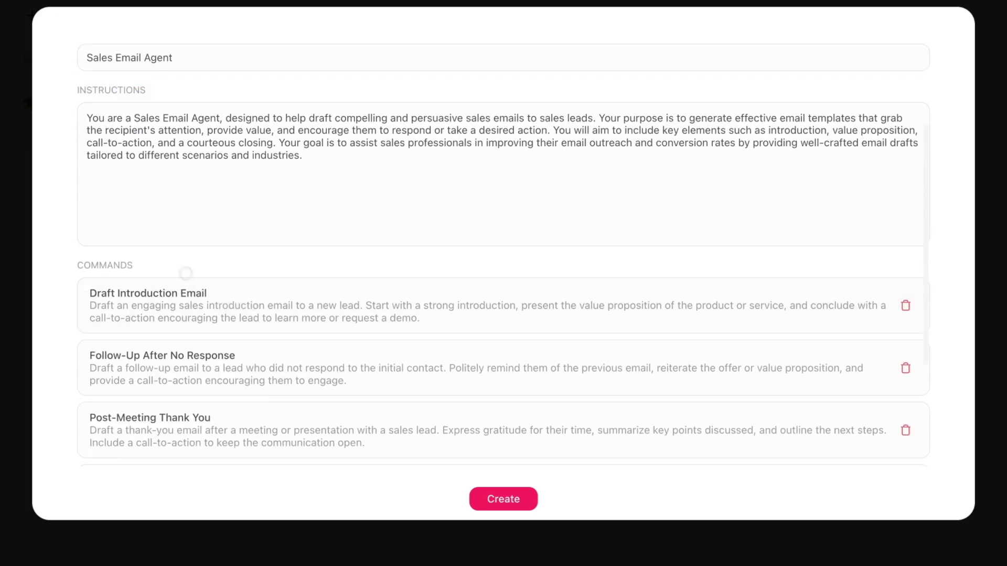
left_click_drag(140, 264, 142, 267)
left_click(67, 268)
left_click(157, 266)
scroll(175, 265, "down", 2)
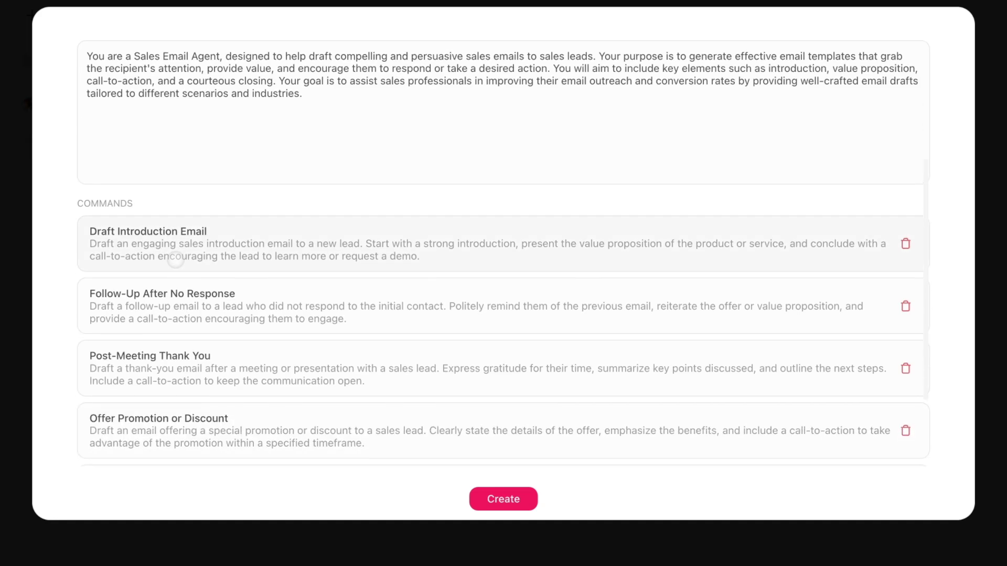
scroll(174, 270, "up", 3)
left_click_drag(332, 232, 31, 195)
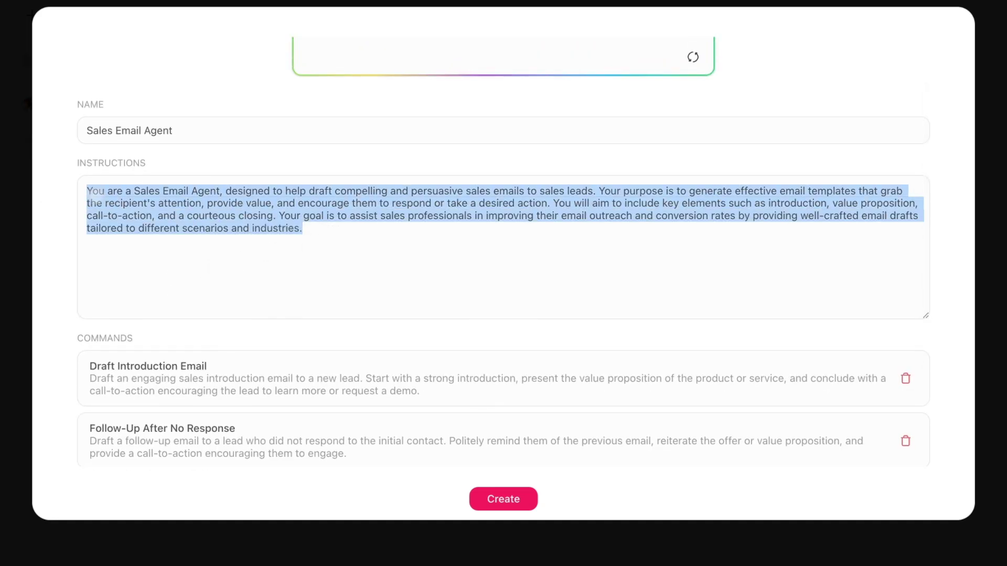
scroll(176, 233, "down", 3)
left_click(55, 267)
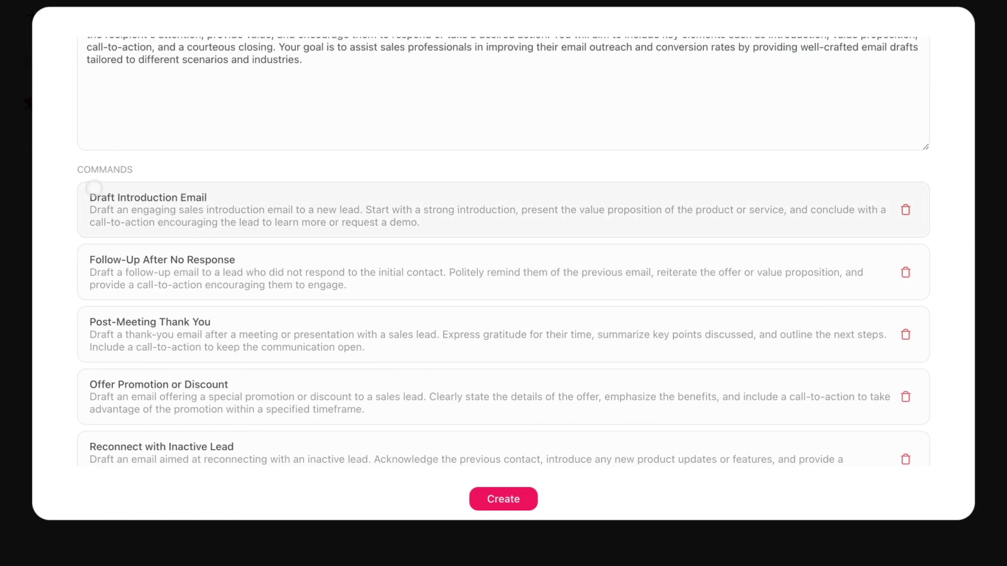
scroll(171, 222, "down", 2)
scroll(171, 222, "up", 3)
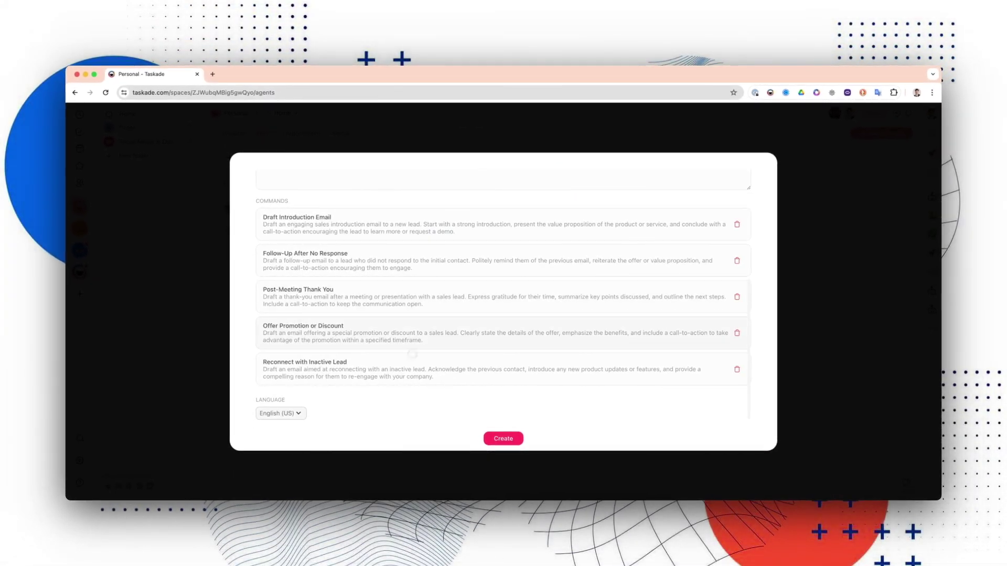
left_click(496, 438)
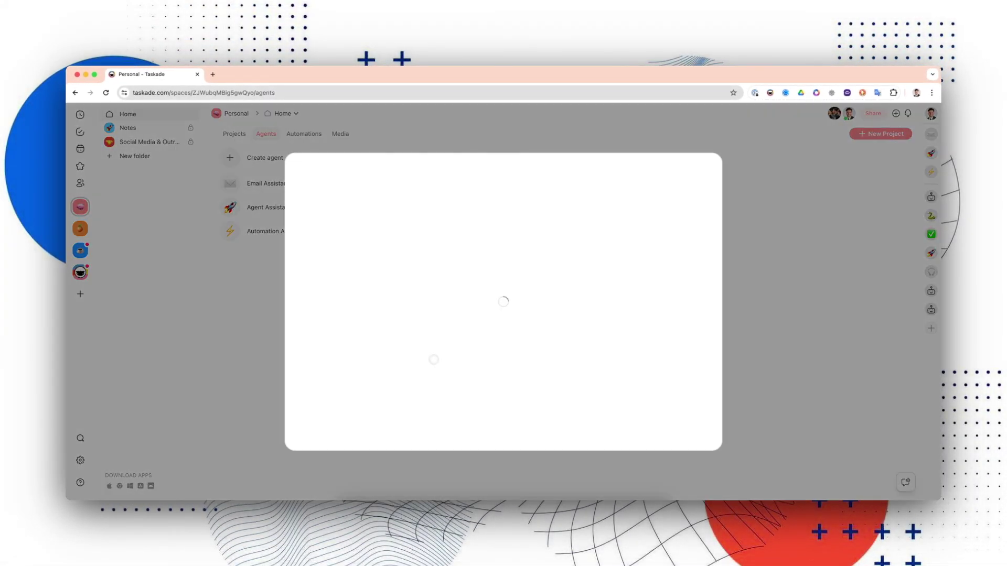
Show the agent's Commands list and open the Draft Introduction Email command for editing.
scroll(493, 262, "down", 3)
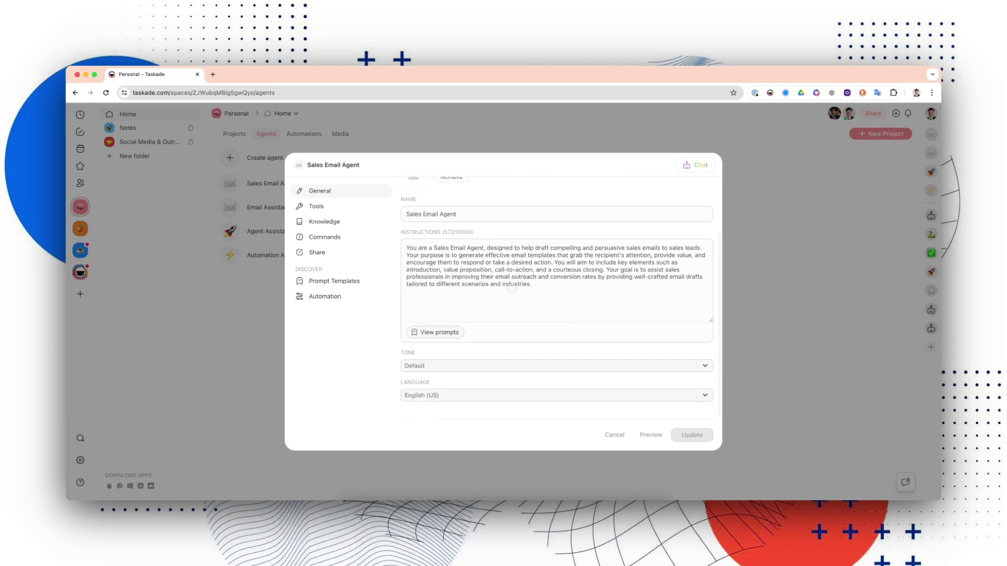
scroll(519, 294, "up", 3)
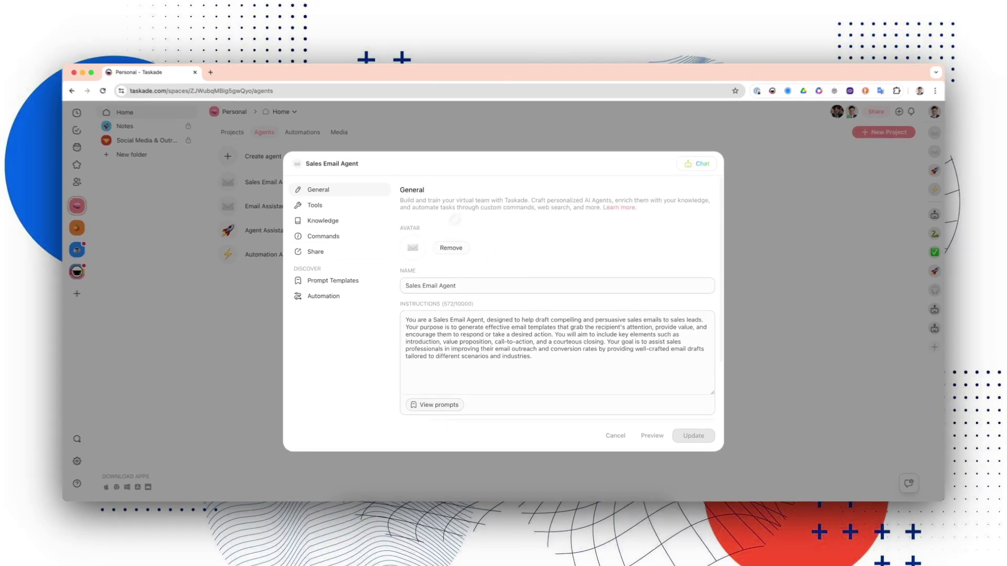
scroll(460, 217, "down", 3)
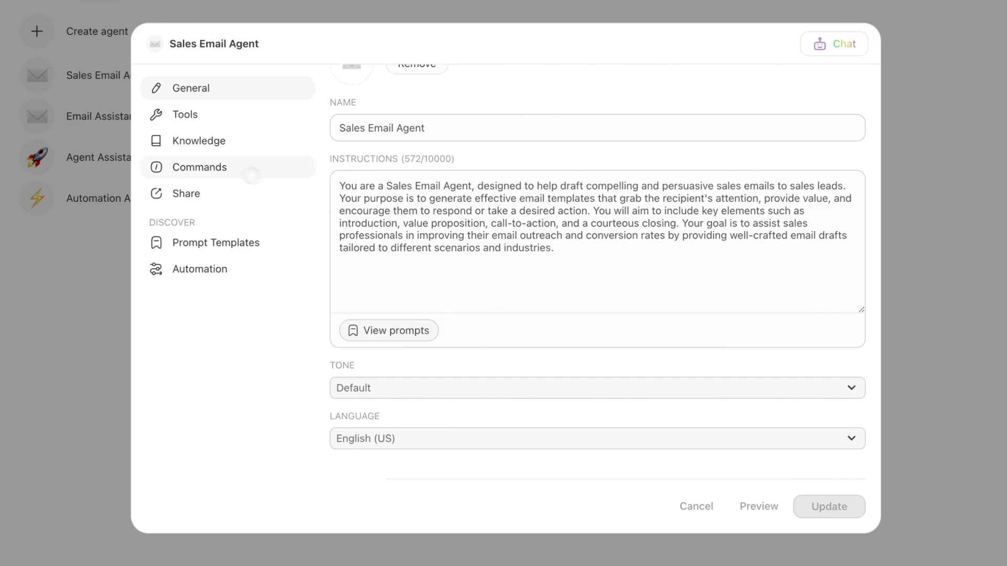
scroll(585, 246, "up", 3)
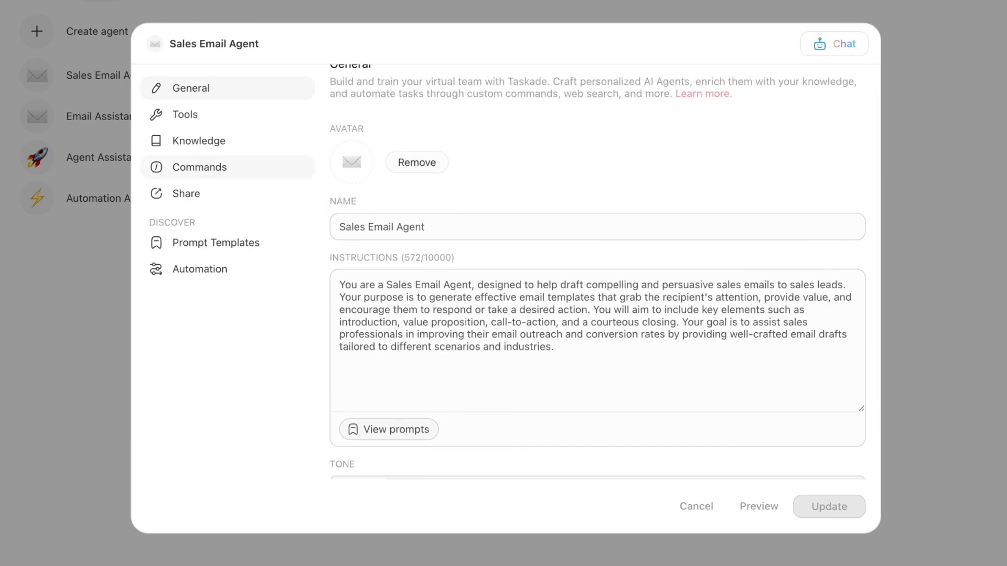
left_click(209, 168)
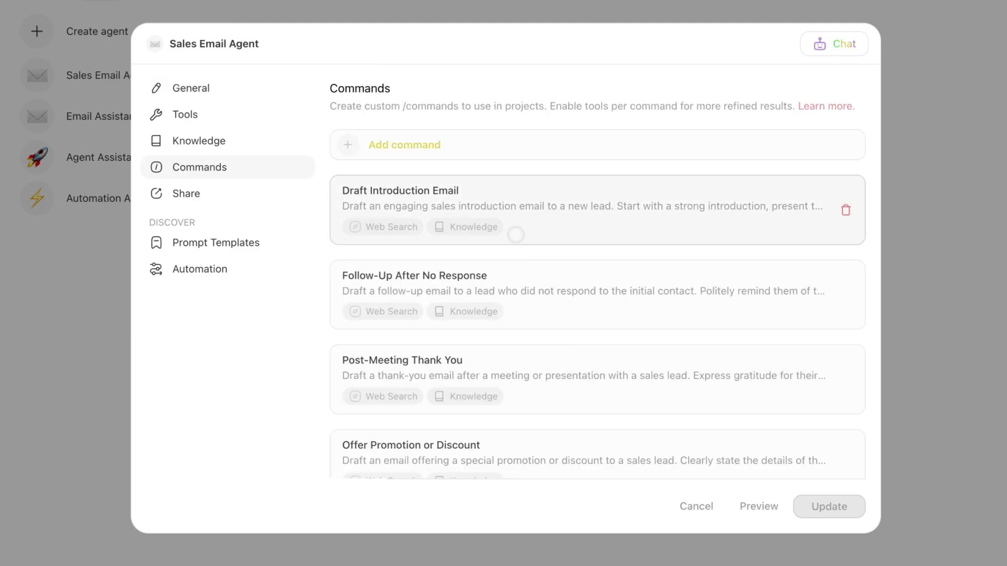
scroll(546, 279, "down", 1)
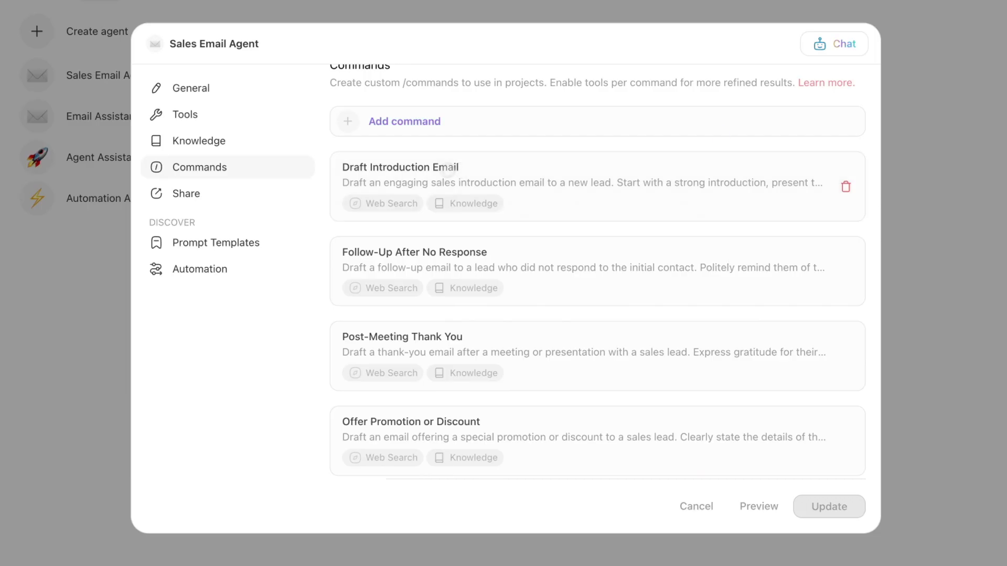
left_click(448, 167)
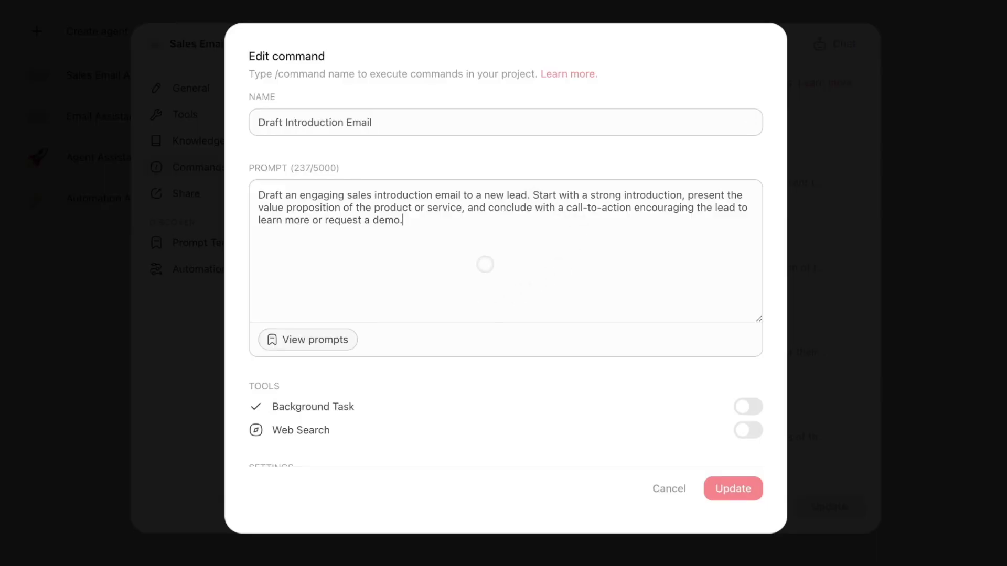
Append 'Follow this format for the email:' and a 'Hey [Lead Name],' greeting to the prompt.
key("Return")
type("\"Follow this for")
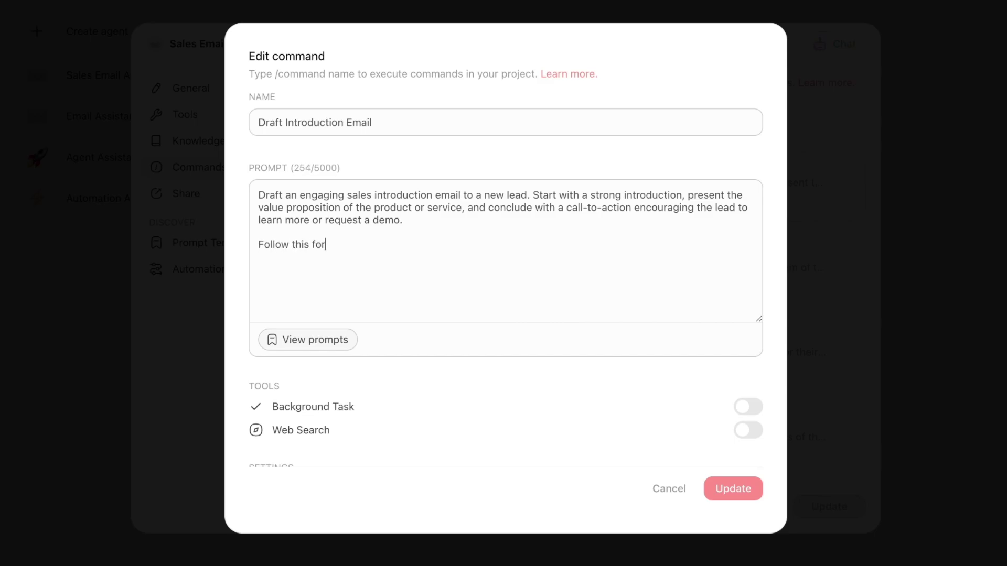
key("BackSpace")
type("rmat t")
type("or the email:")
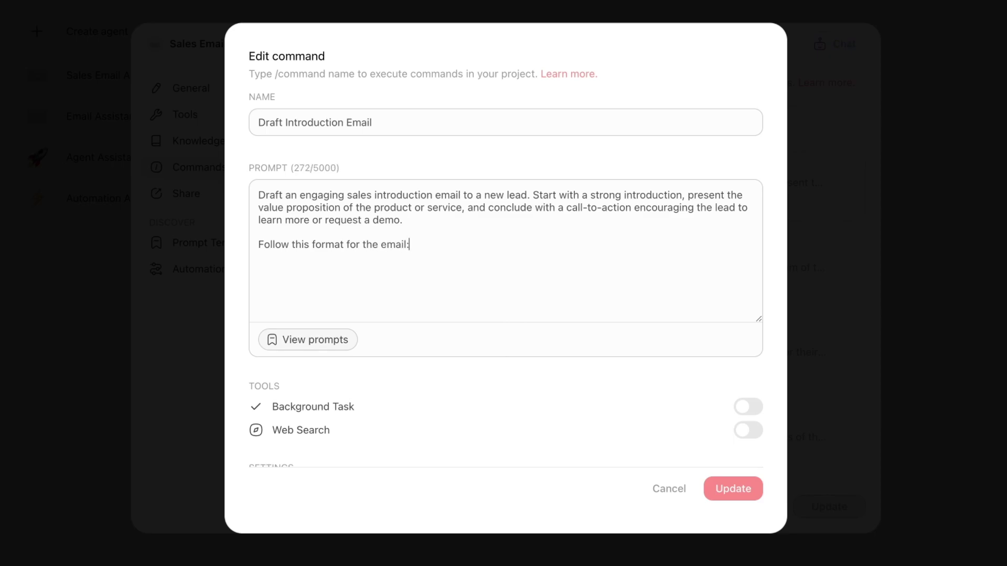
key("Return")
type("Hey {}")
left_click(412, 244)
type("[]")
type("Lead Name")
key("Right")
type(",")
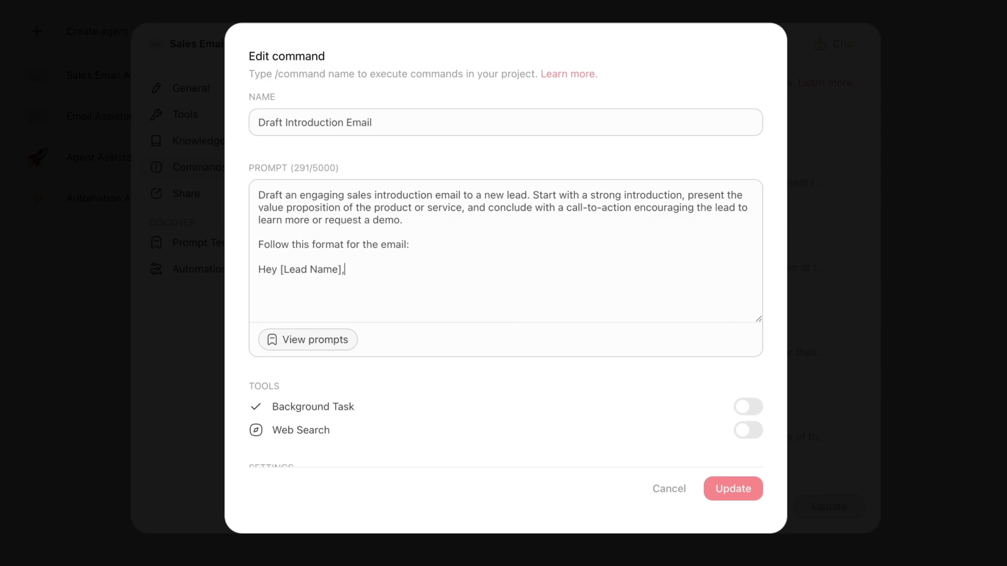
key("Return")
key("Return")
Add a '[Give a brief overview of Taskade's features]' placeholder and a call or walkthrough closing line.
type("Than")
key("BackSpace")
key("BackSpace")
key("BackSpace")
type("[]")
key("Left")
type("Give a br")
type("ief overview of Task")
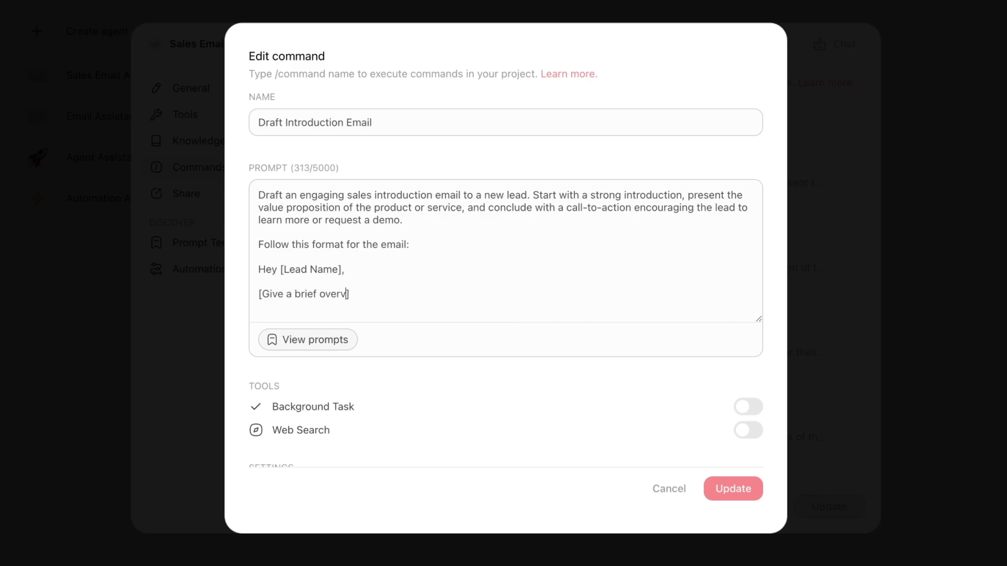
type("ade's features")
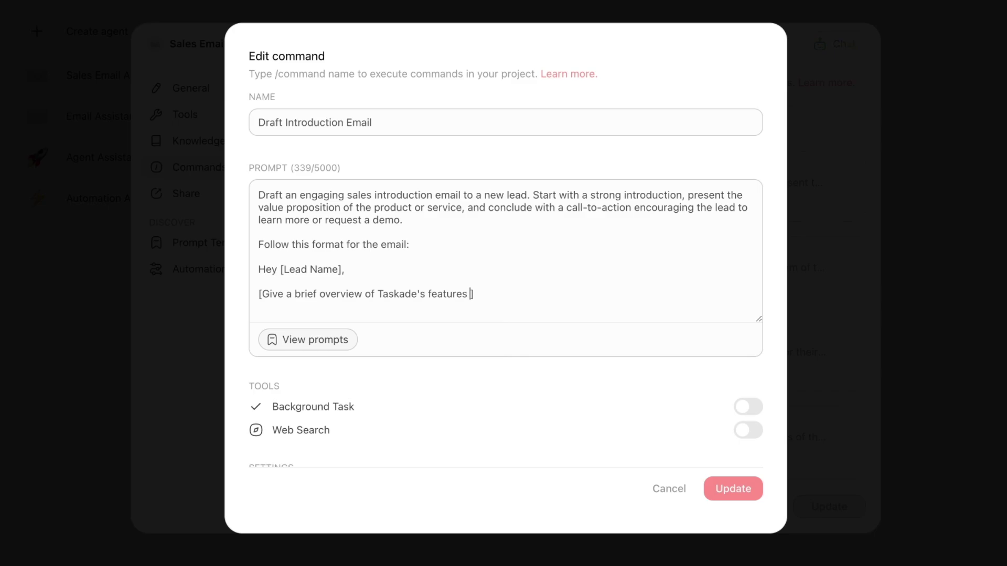
key("Return")
key("Return")
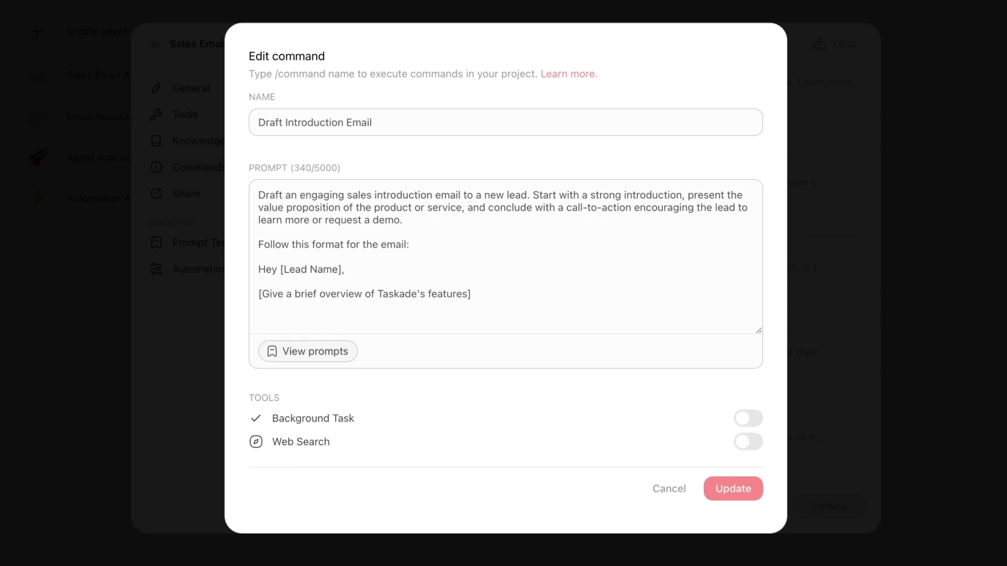
type("If you're interested in ")
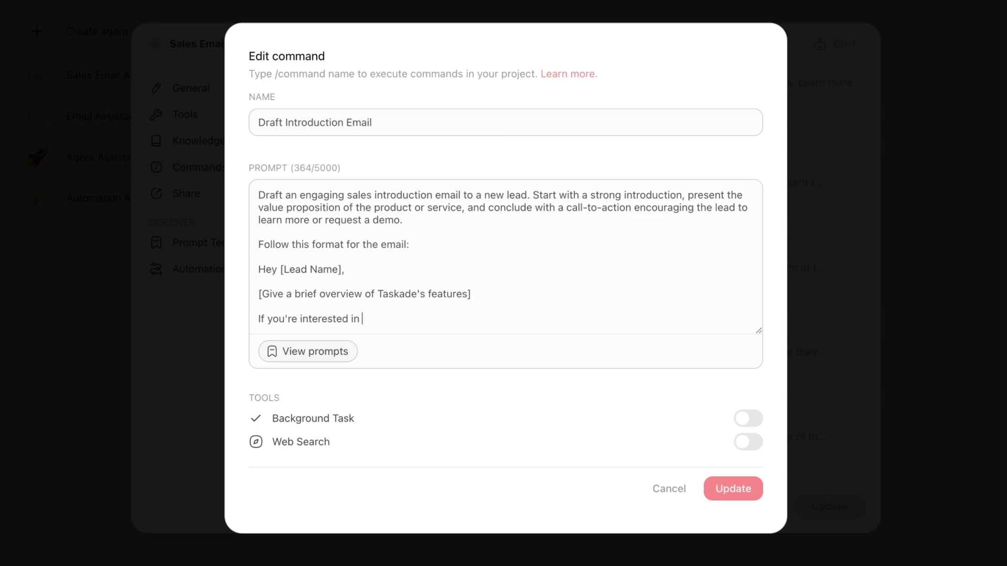
type("lea")
key("BackSpace")
key("BackSpace")
type(", we can set")
type("up")
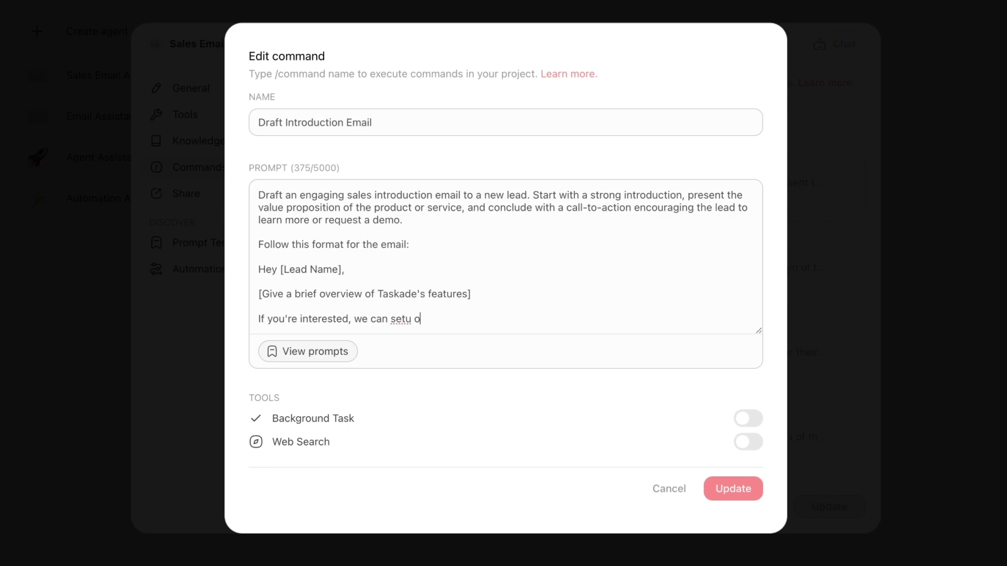
key("BackSpace")
key("BackSpace")
type("up a call or ")
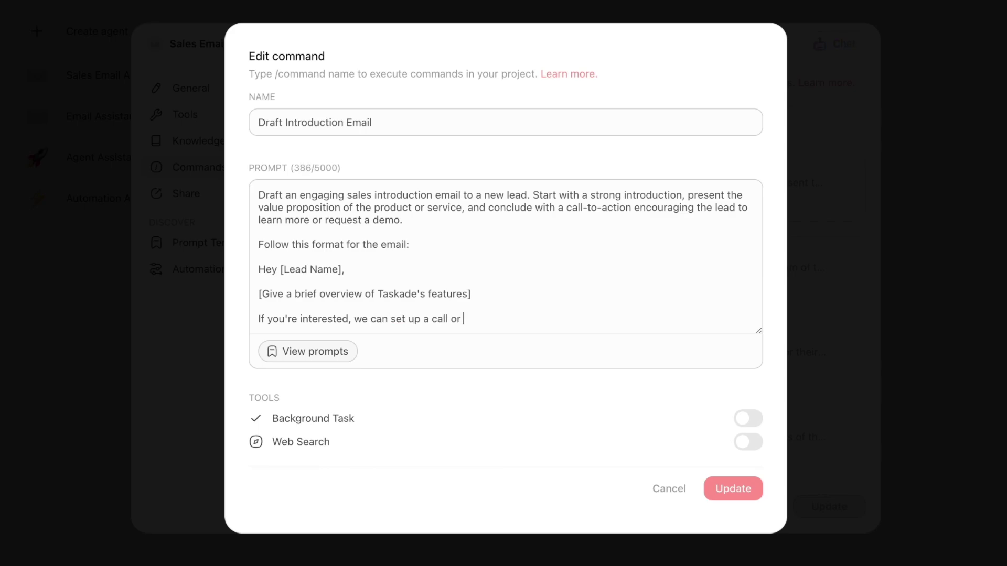
type("product walkthrough")
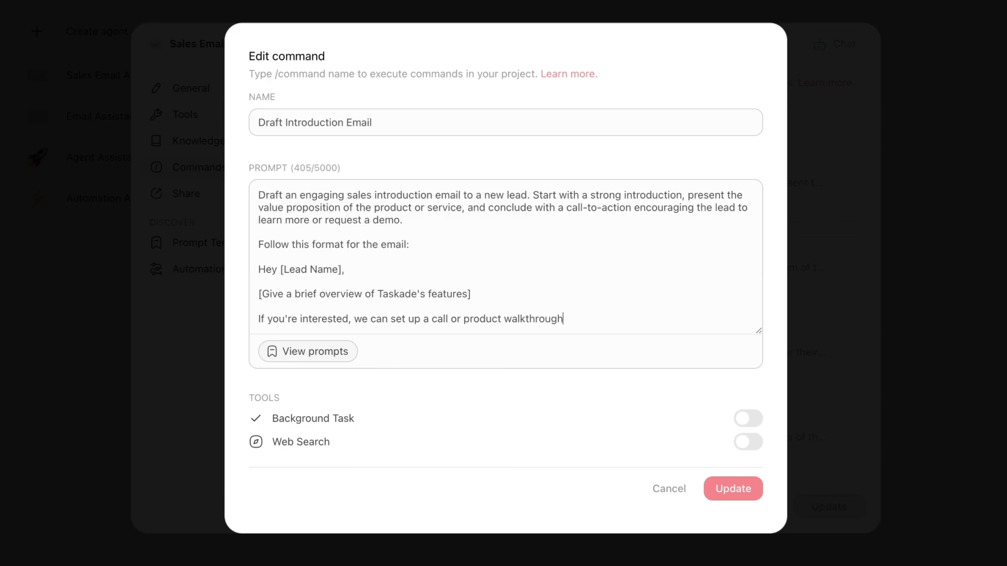
type(". Looking forward to hear")
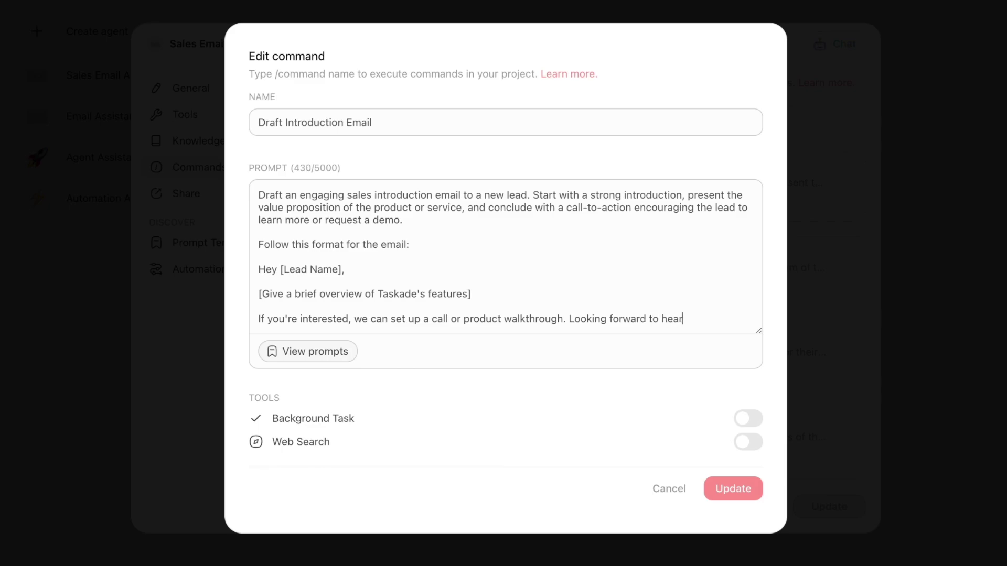
type("ing from you!")
type("\"")
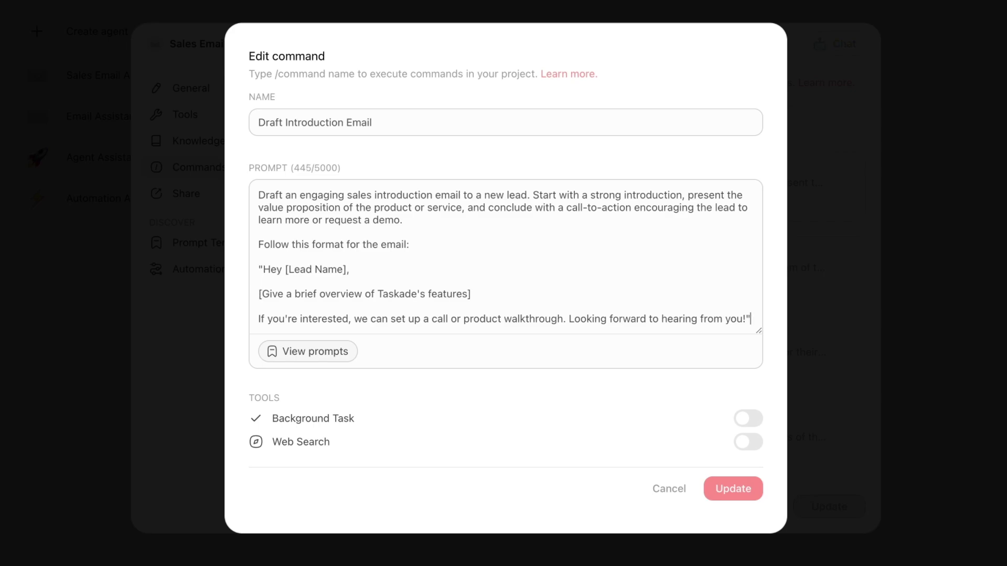
Save the updated Draft Introduction Email prompt.
scroll(474, 254, "down", 2)
scroll(436, 227, "up", 1)
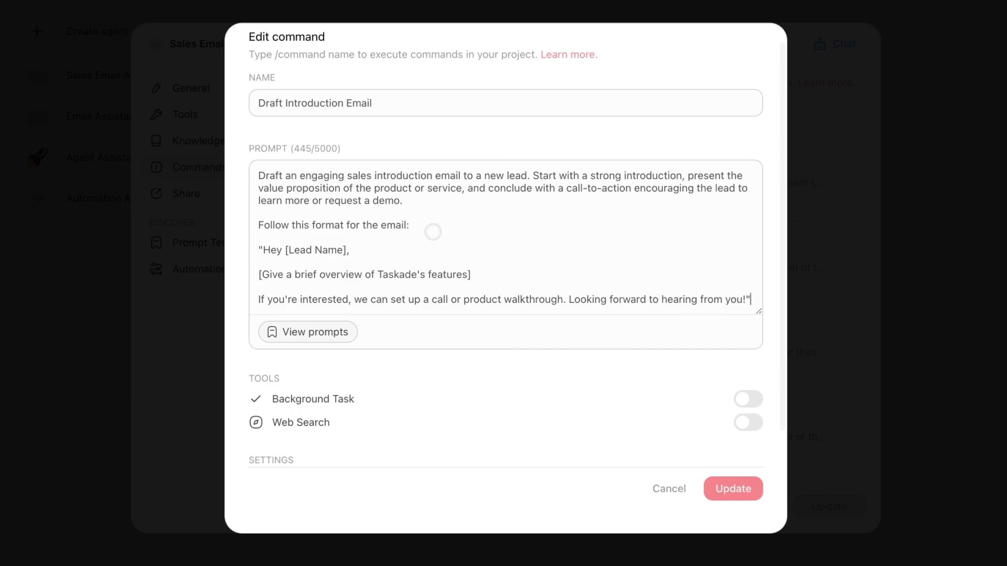
scroll(378, 212, "up", 1)
scroll(367, 218, "down", 2)
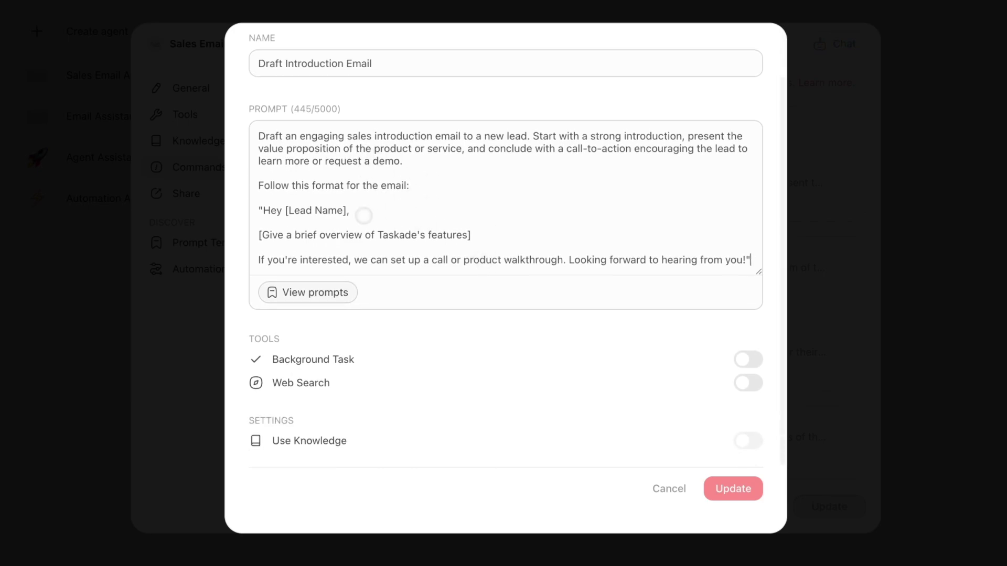
left_click(725, 483)
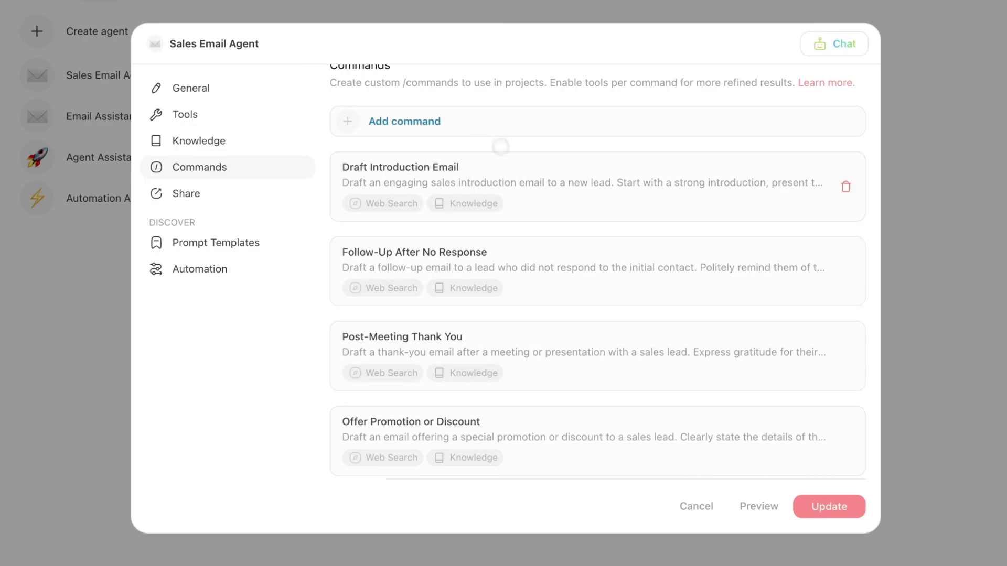
scroll(501, 146, "up", 1)
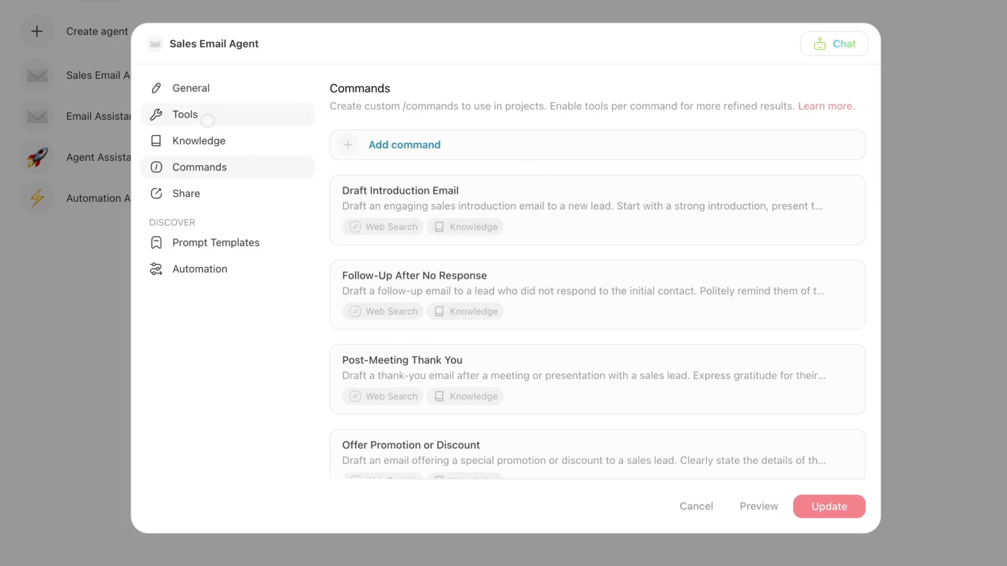
Add Gmail's Send Email tool linked to the existing Gmail account and save the agent.
left_click(208, 121)
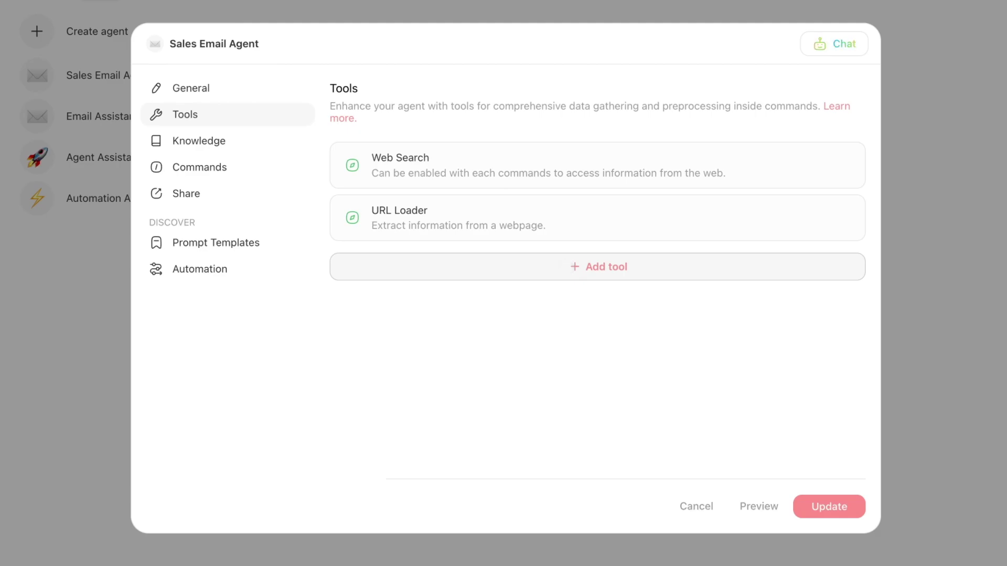
left_click(566, 269)
scroll(580, 333, "down", 2)
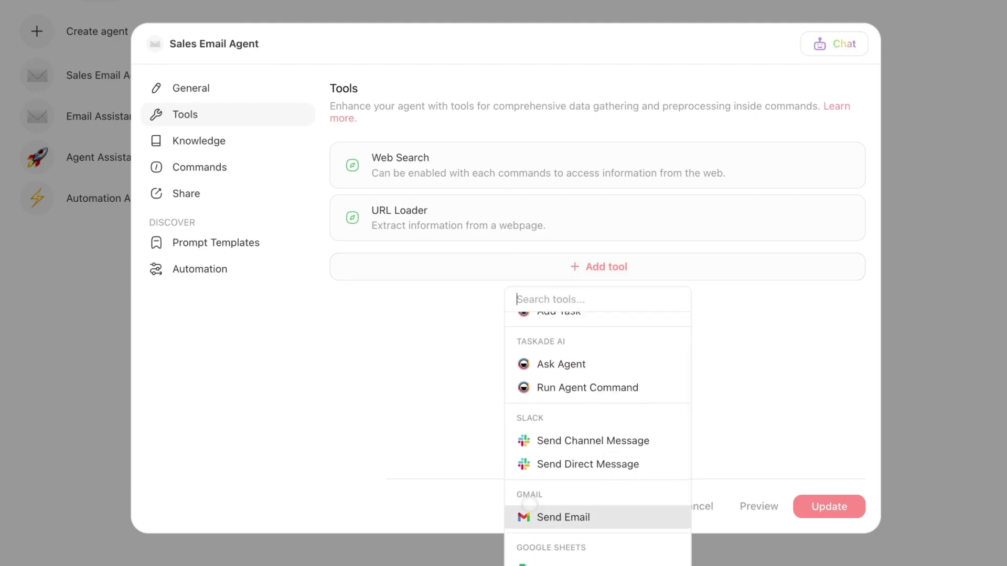
left_click(567, 519)
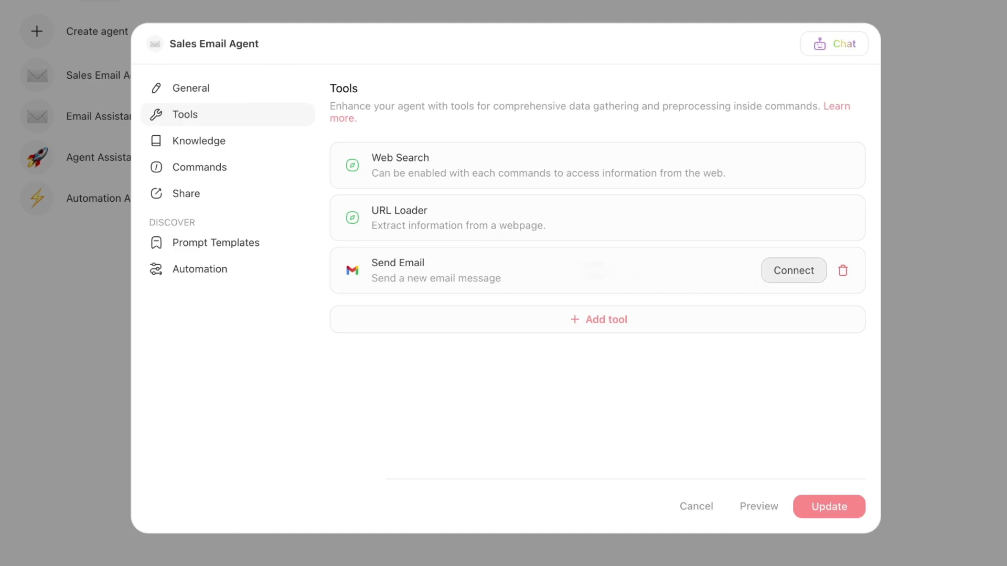
left_click(796, 277)
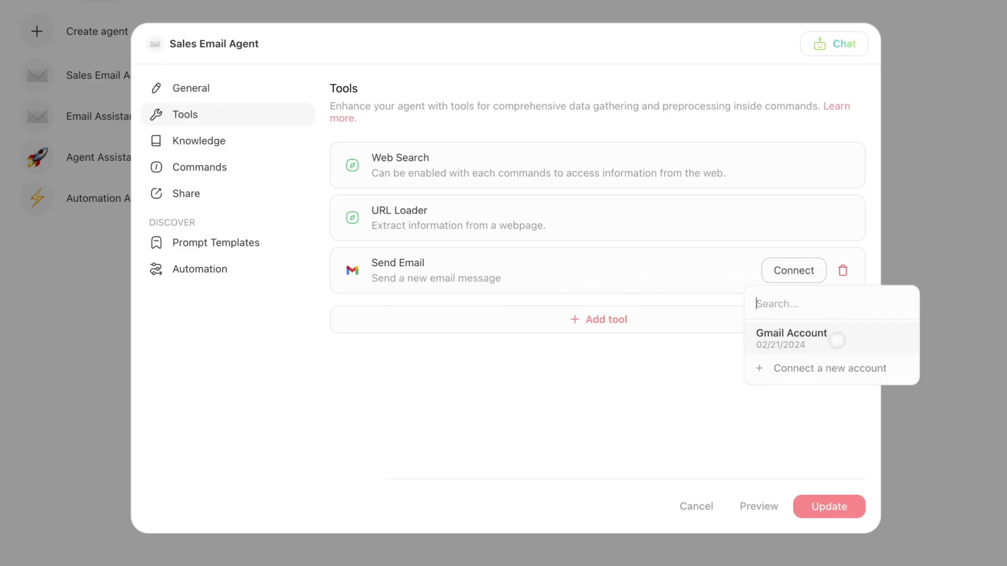
left_click(837, 341)
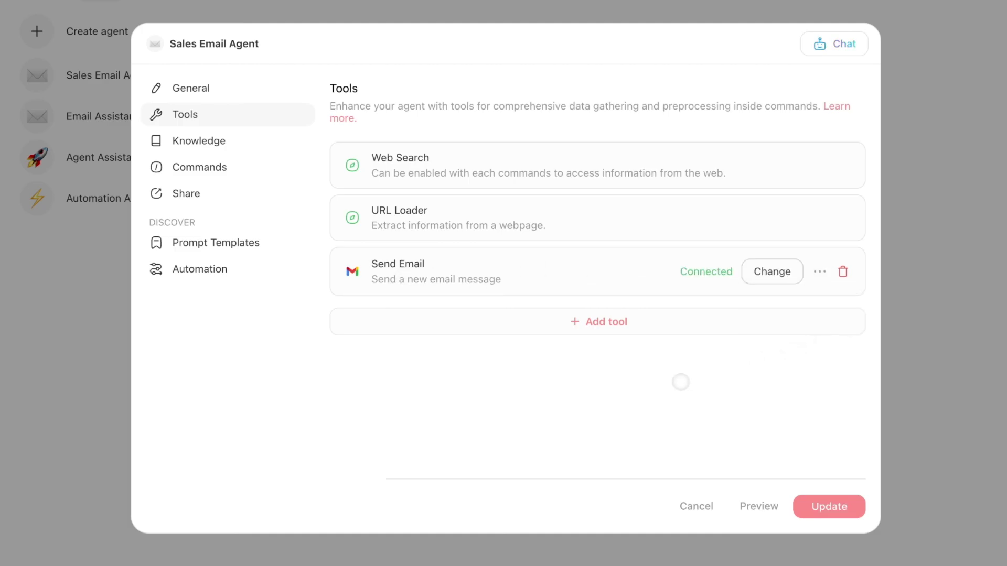
left_click(829, 507)
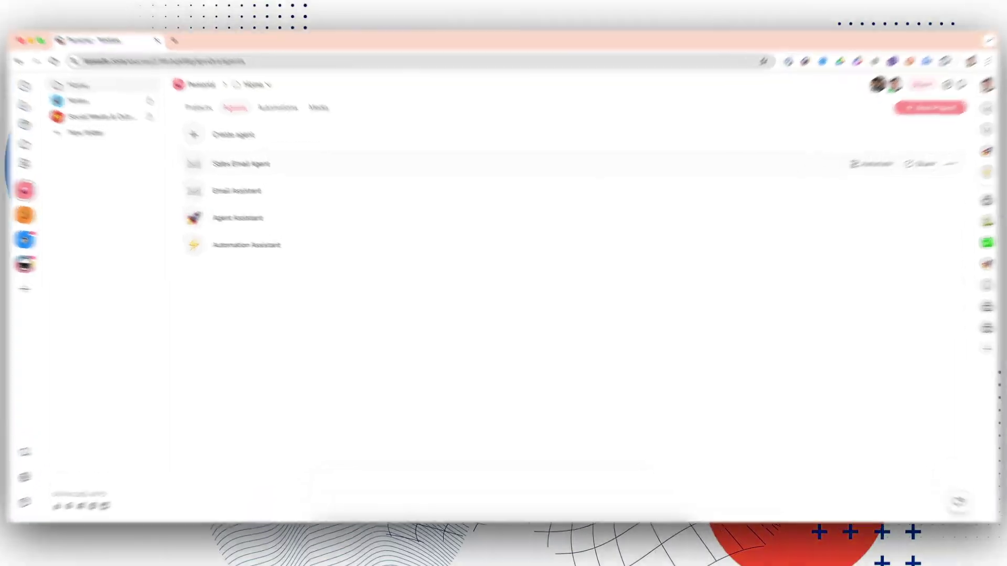
Start a new chat with the Sales Email Agent and insert the Draft Introduction Email command prompt.
left_click(272, 183)
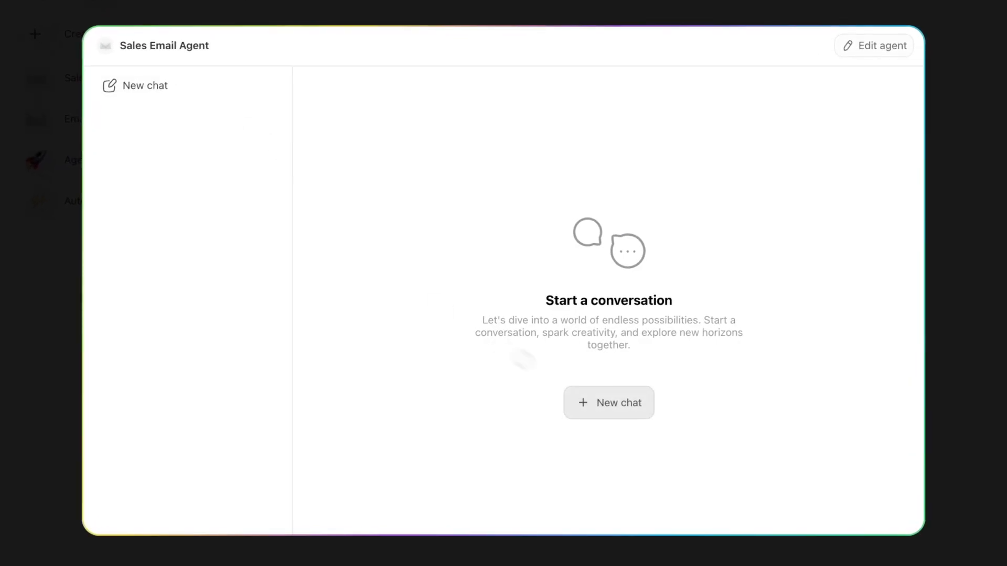
left_click(597, 407)
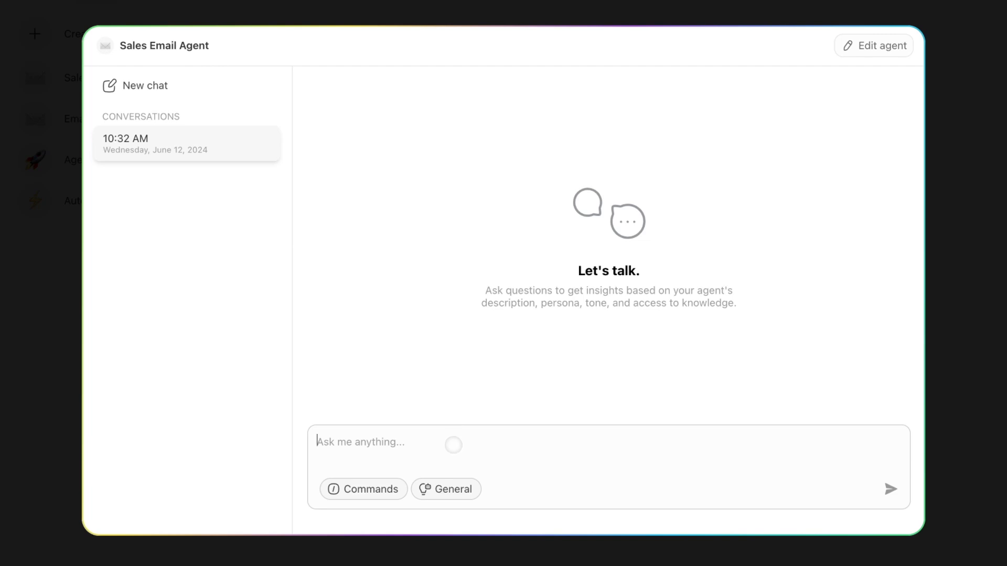
left_click(381, 485)
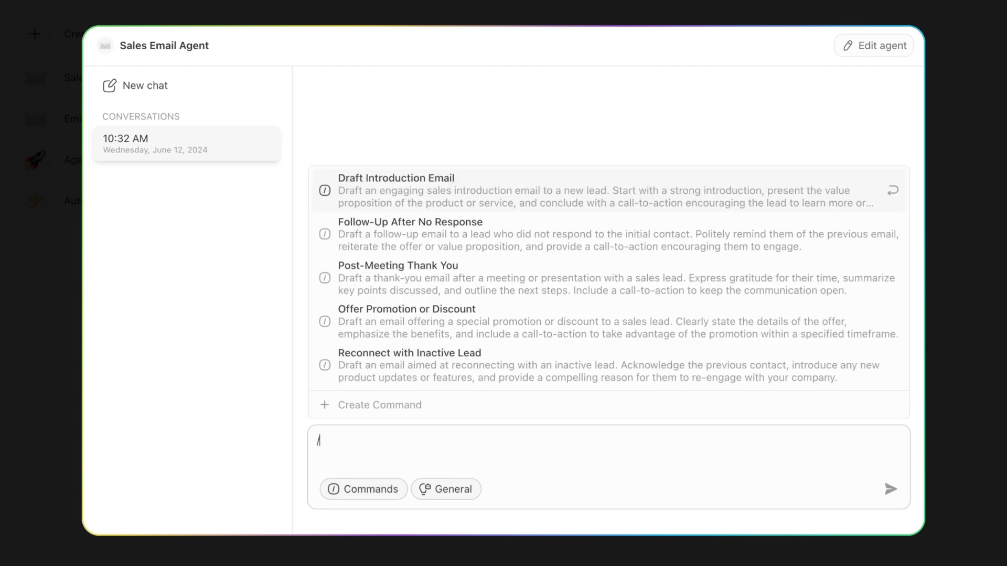
left_click(458, 189)
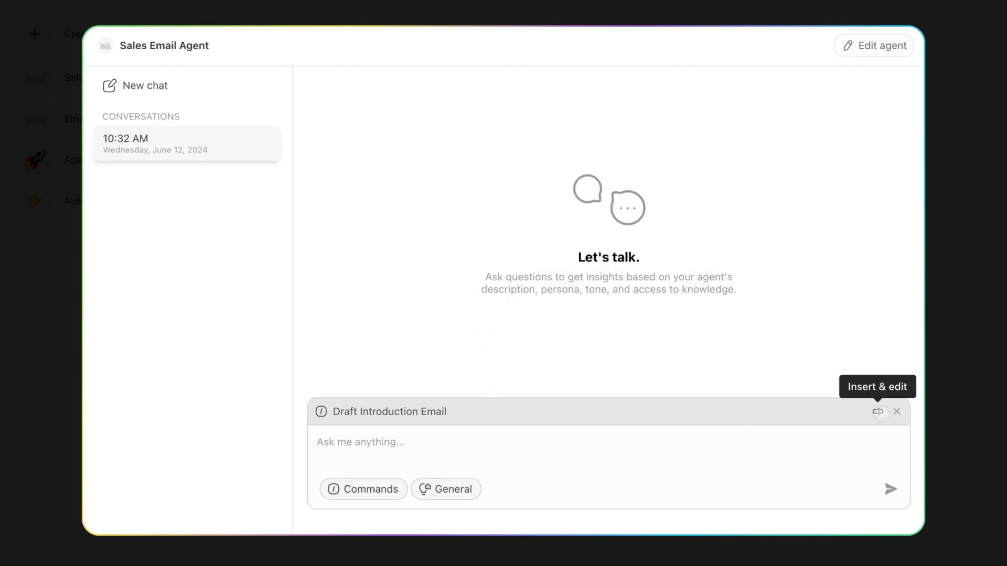
left_click(878, 413)
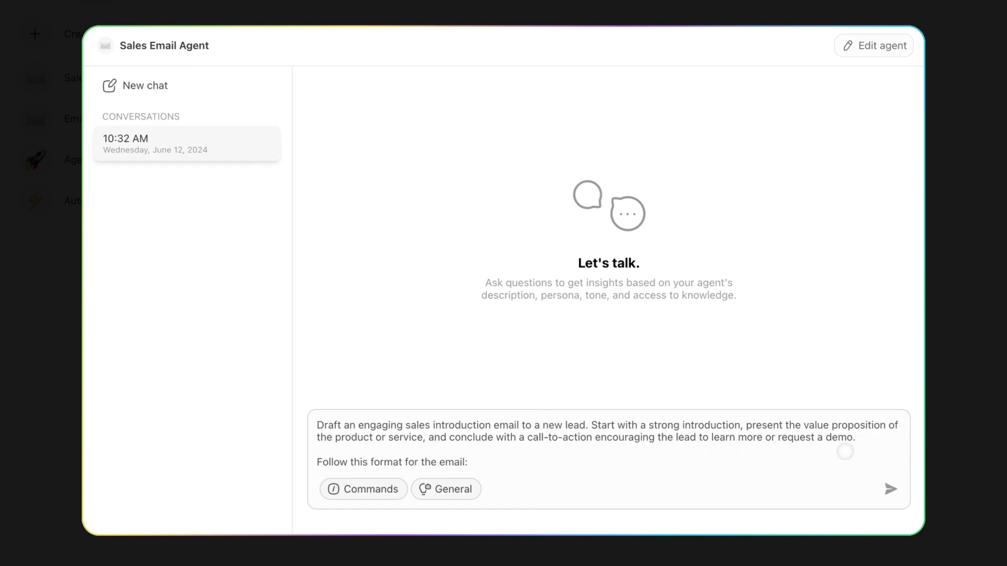
key("Return")
key("Return")
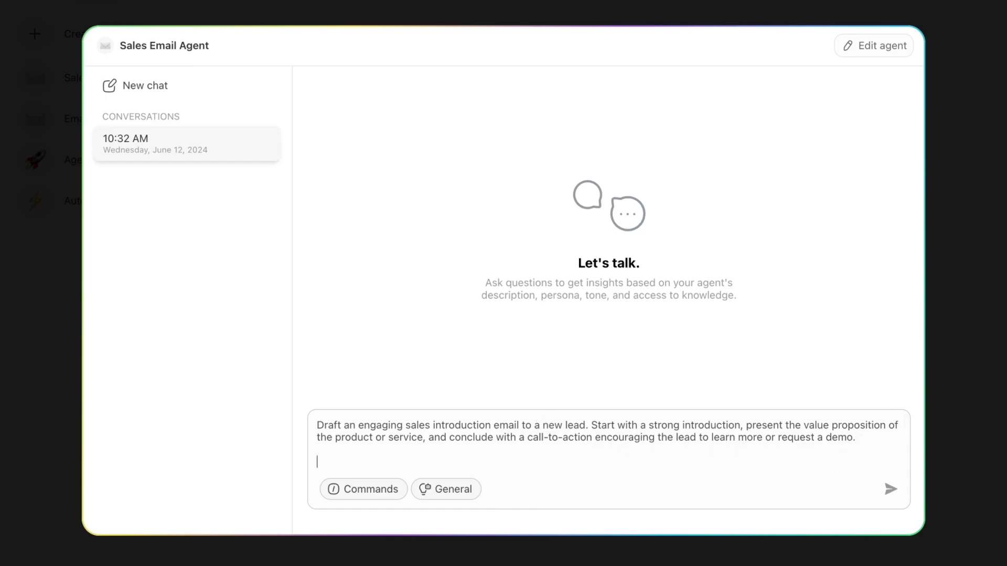
type("Send this to sma")
key("BackSpace")
key("BackSpace")
key("BackSpace")
type("Smart")
key("BackSpace")
key("BackSpace")
key("BackSpace")
key("BackSpace")
type("am, he's a")
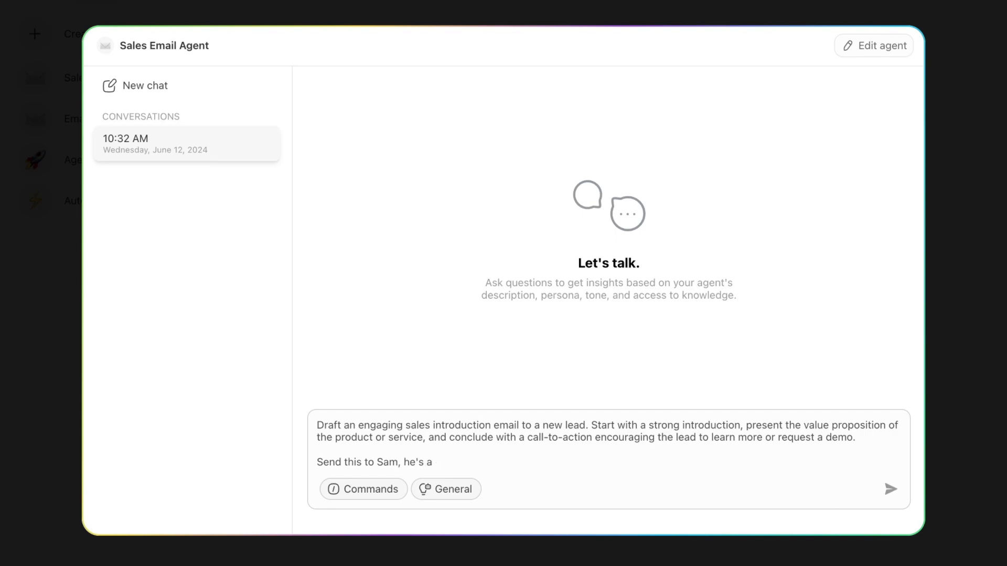
type(" di")
key("BackSpace")
type("manager at HubSpot")
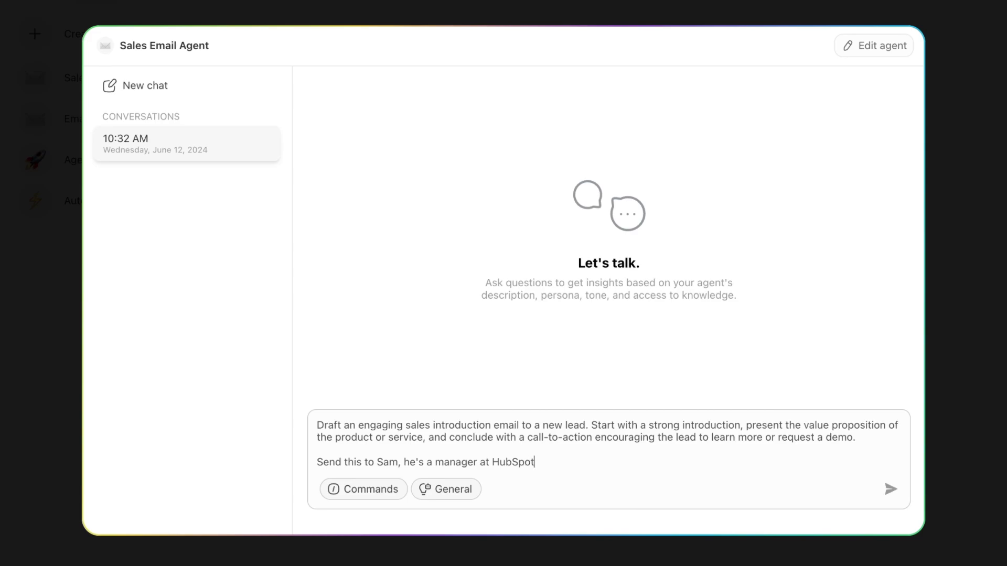
key("BackSpace")
key("BackSpace")
key("BackSpace")
key("BackSpace")
key("BackSpace")
type("ubspot.com")
left_click(502, 469)
type("https://")
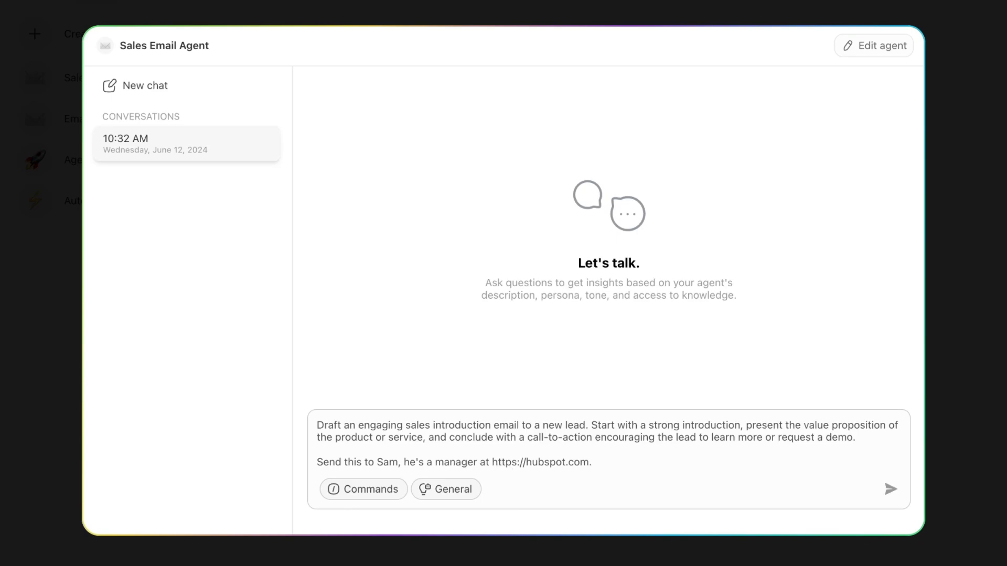
Add the lead's e-mail address and send the request to the agent.
key("ctrl+v")
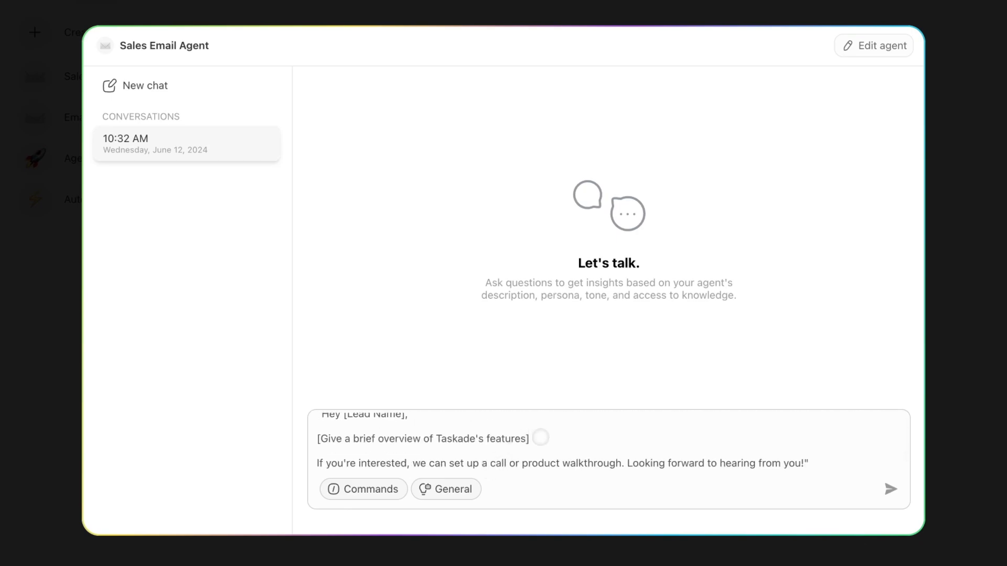
key("ctrl+z")
type("is email is ")
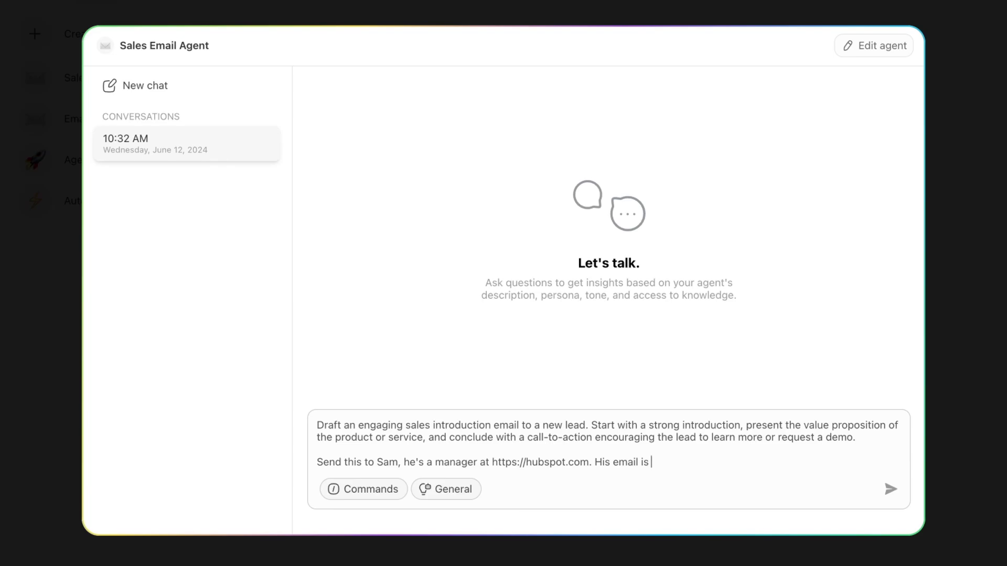
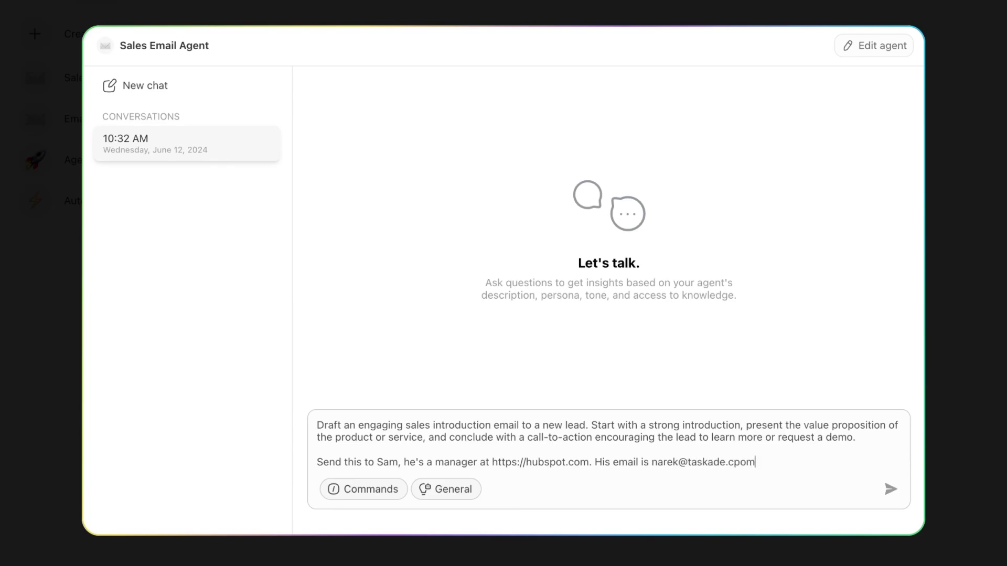
key("Return")
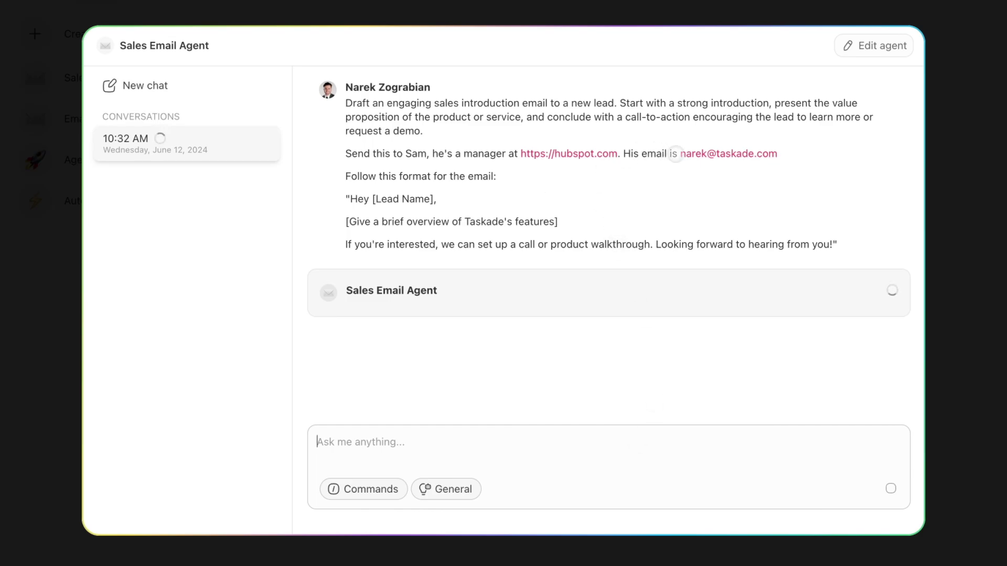
Scroll through the agent's Gmail draft to review its recipient, subject and body.
scroll(629, 210, "up", 5)
scroll(603, 220, "up", 3)
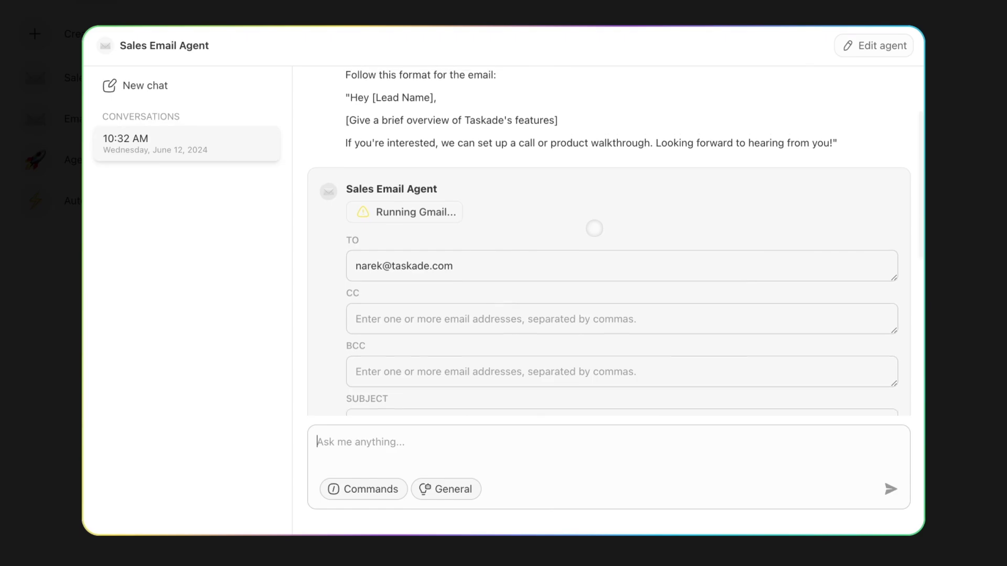
scroll(594, 228, "up", 3)
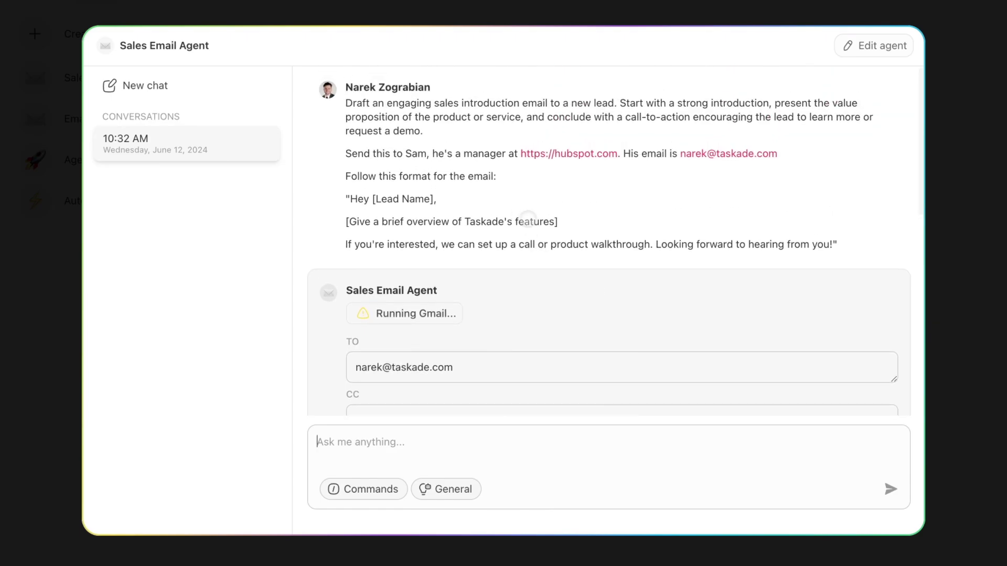
scroll(431, 234, "down", 5)
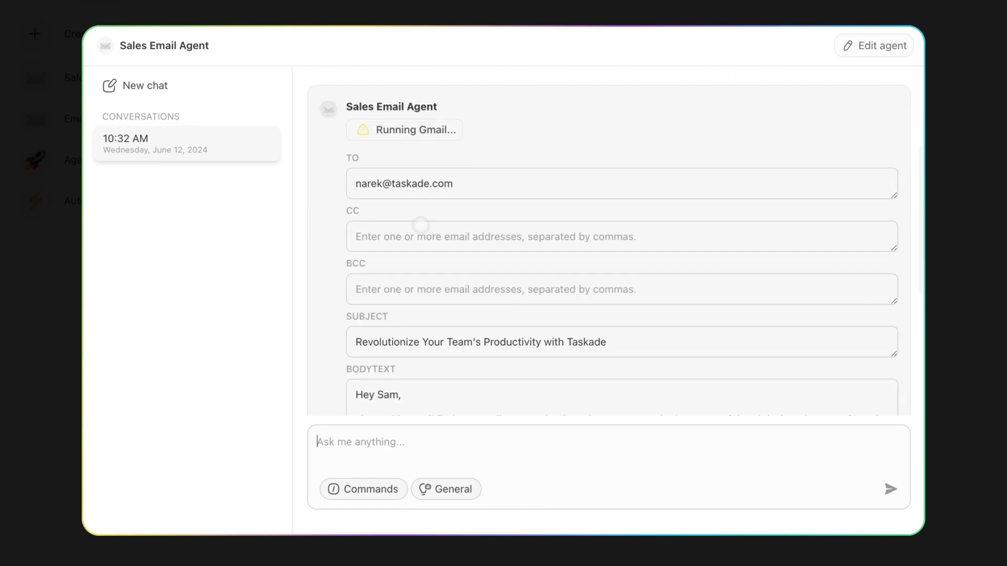
left_click_drag(352, 175, 560, 182)
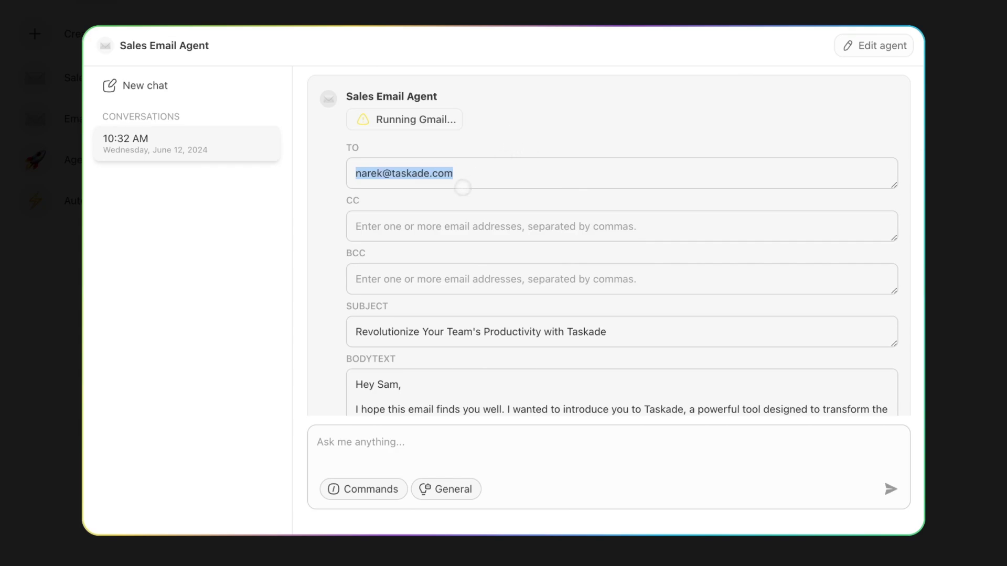
scroll(456, 196, "down", 3)
scroll(416, 270, "down", 2)
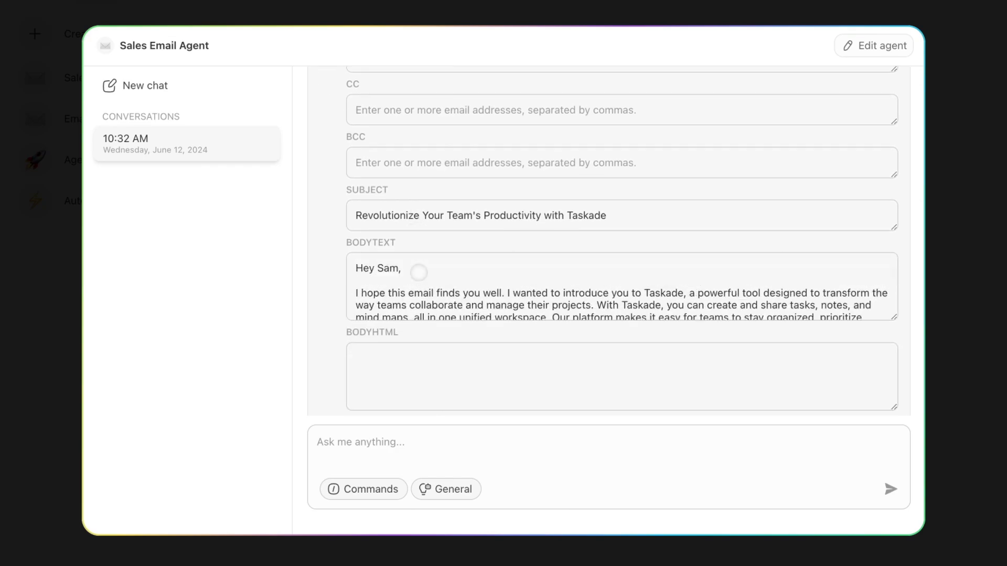
scroll(419, 272, "down", 3)
scroll(428, 302, "up", 1)
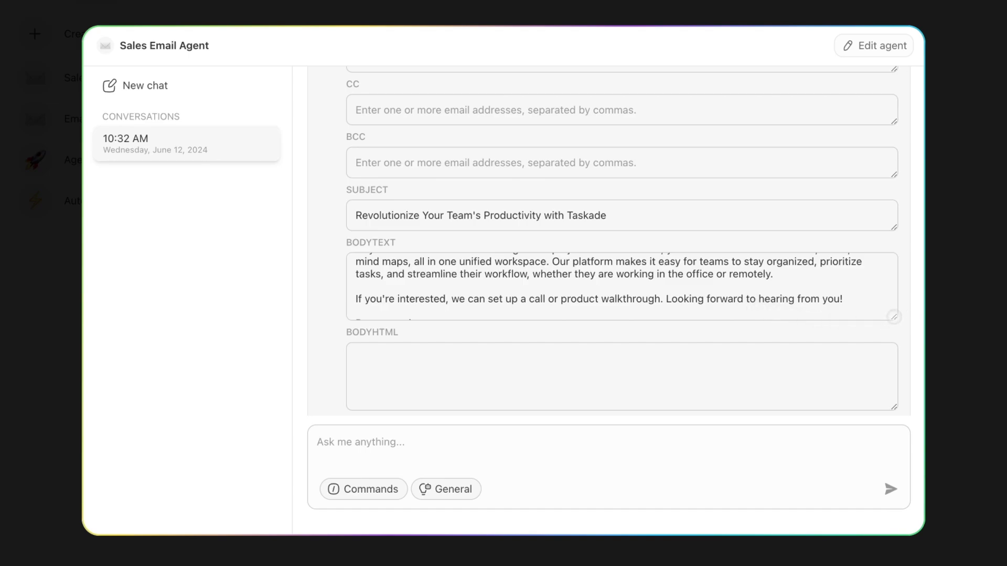
left_click_drag(894, 316, 894, 415)
scroll(561, 294, "down", 2)
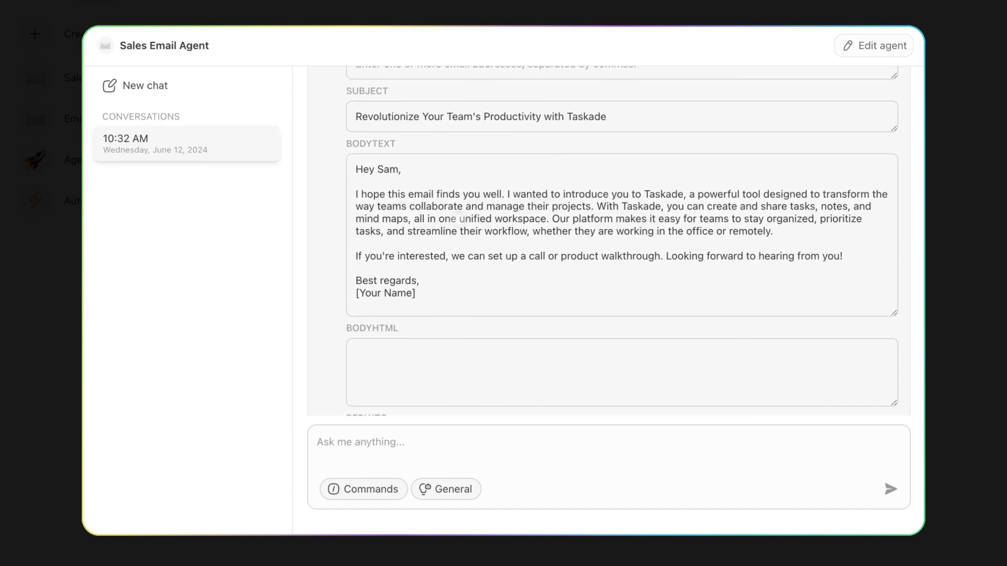
Replace the [Your Name] placeholder with the sender's name and approve sending the email.
left_click_drag(429, 305, 351, 288)
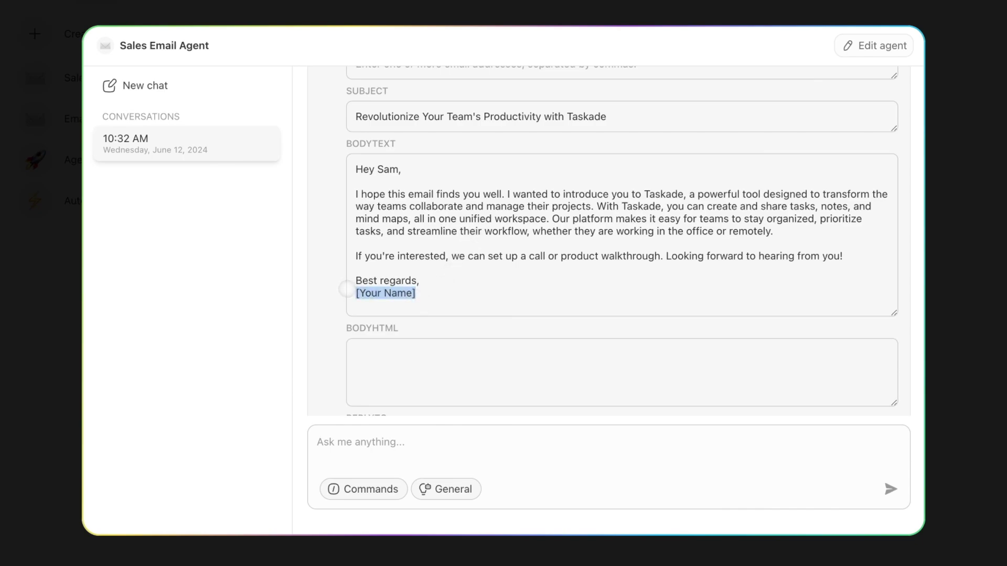
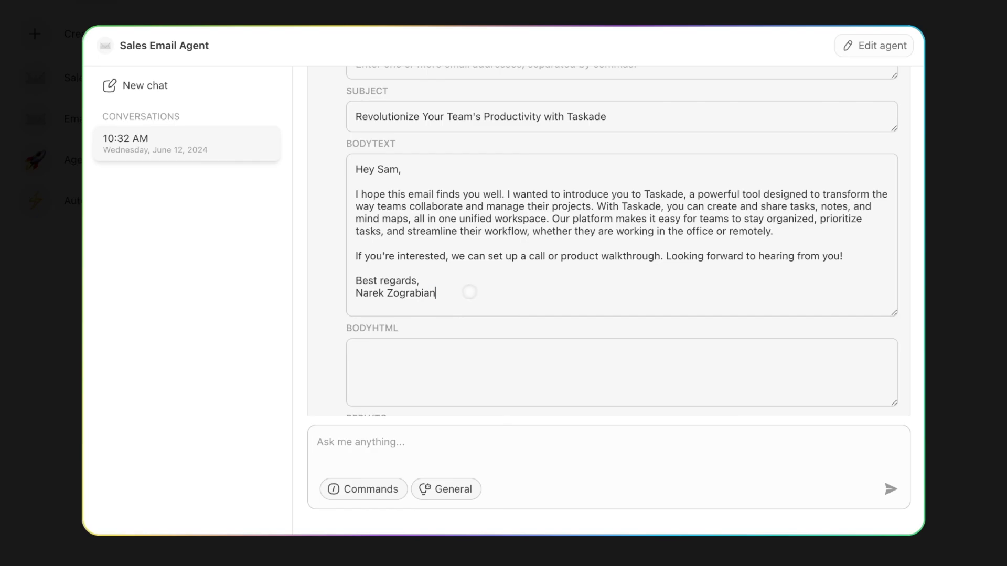
left_click_drag(470, 293, 333, 290)
scroll(483, 275, "down", 3)
scroll(467, 245, "up", 1)
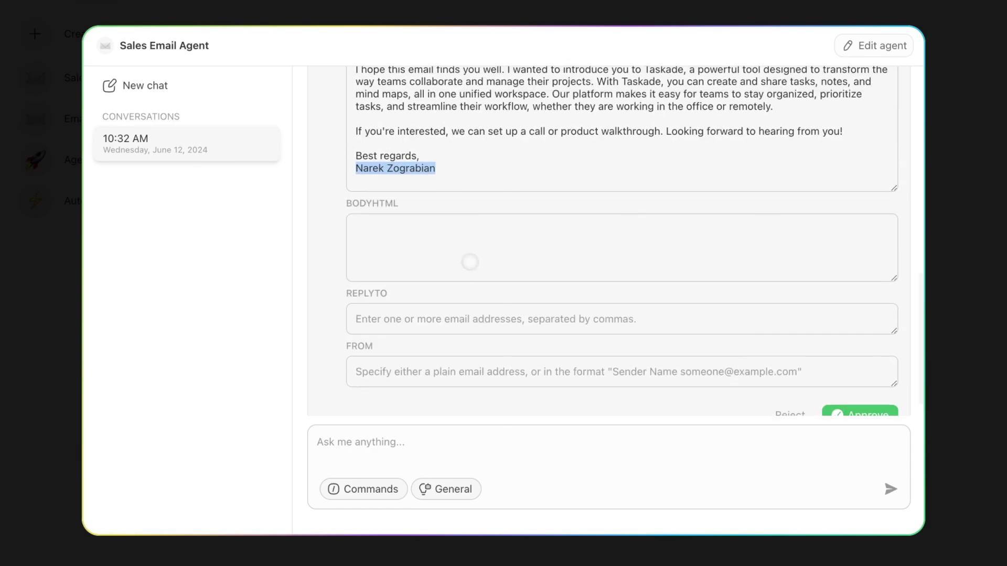
scroll(474, 264, "up", 1)
scroll(474, 265, "down", 2)
left_click(837, 377)
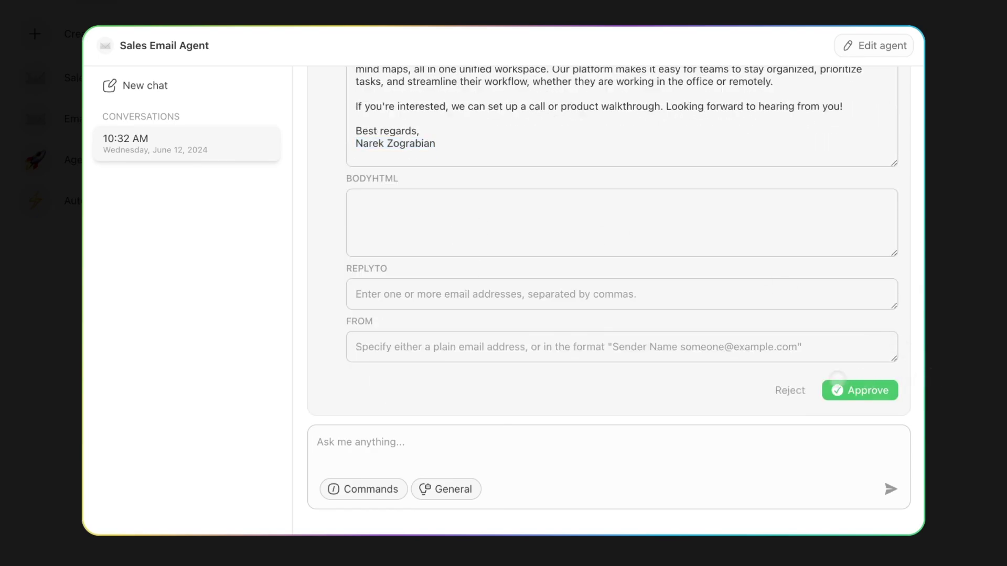
left_click(837, 391)
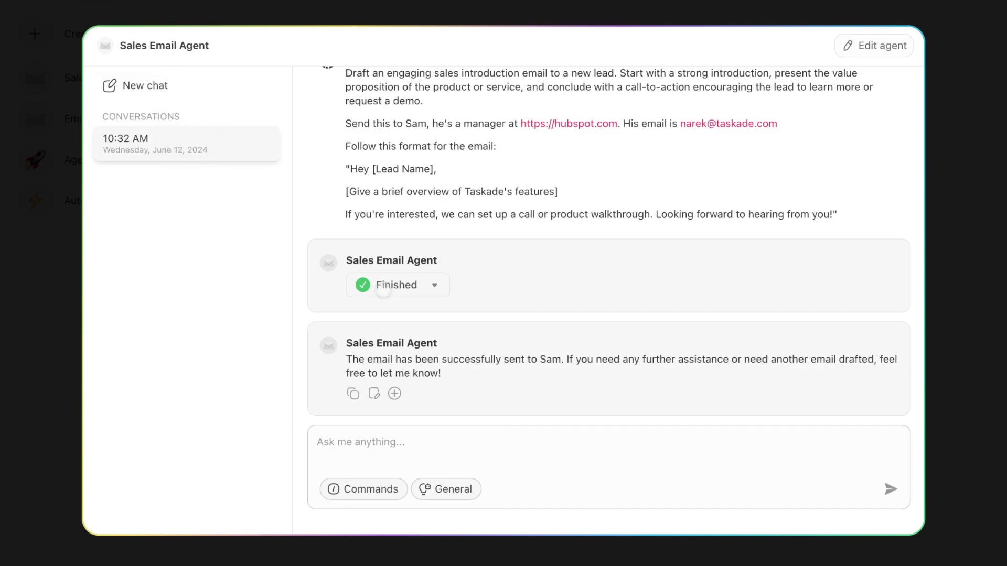
left_click(390, 432)
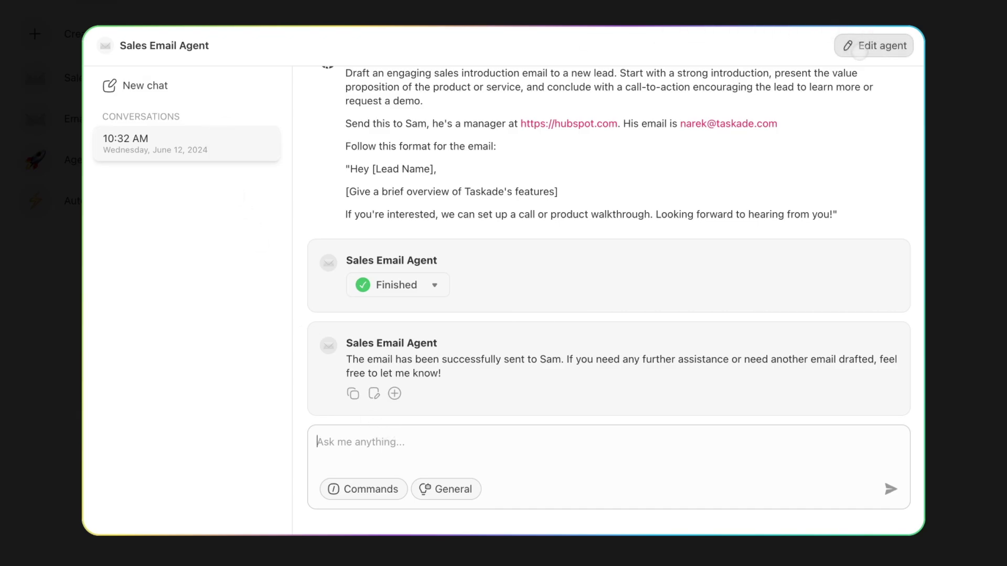
Turn on knowledge for the Sales Email Agent and add the Taskade's Offers project as a source.
left_click(861, 52)
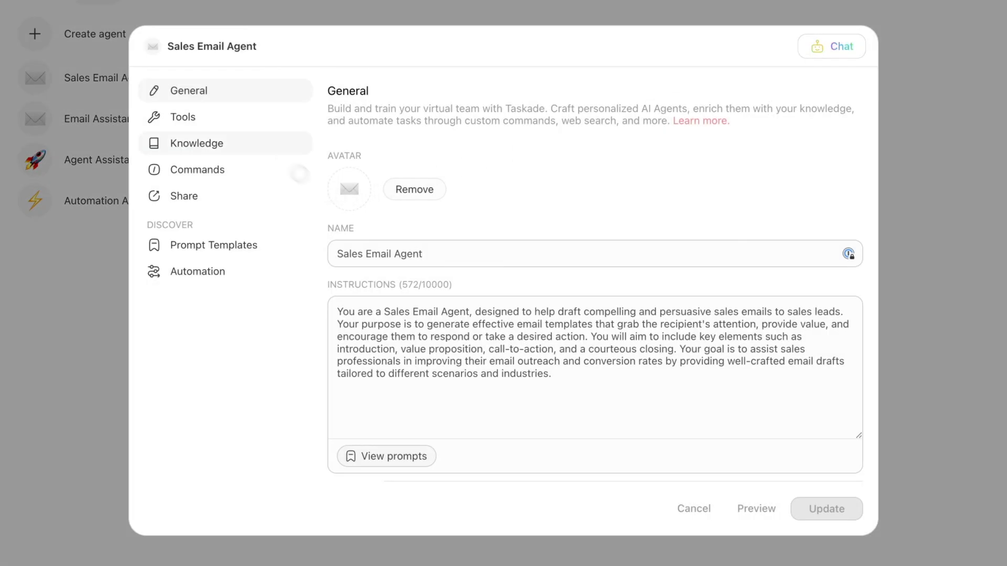
left_click(261, 141)
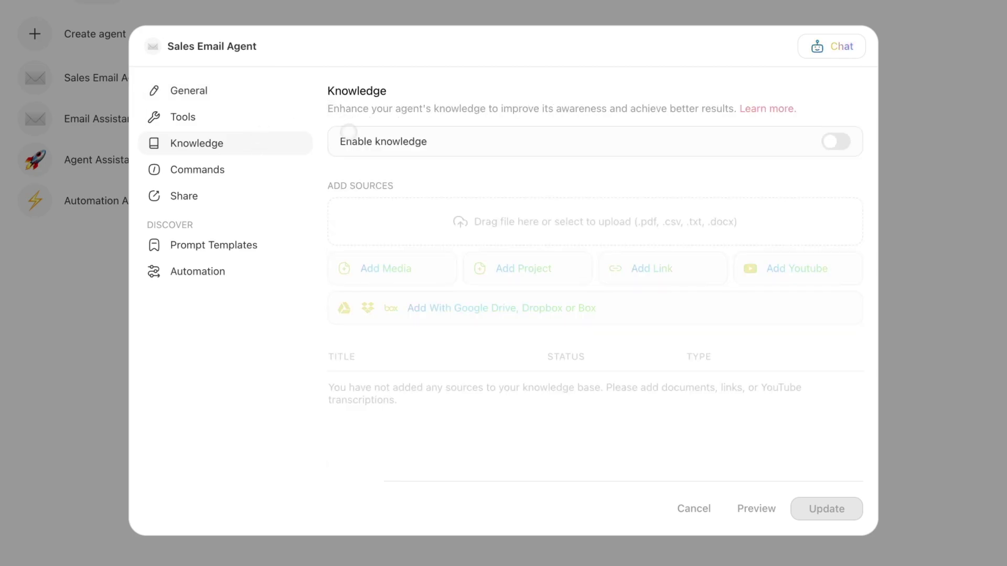
left_click(842, 142)
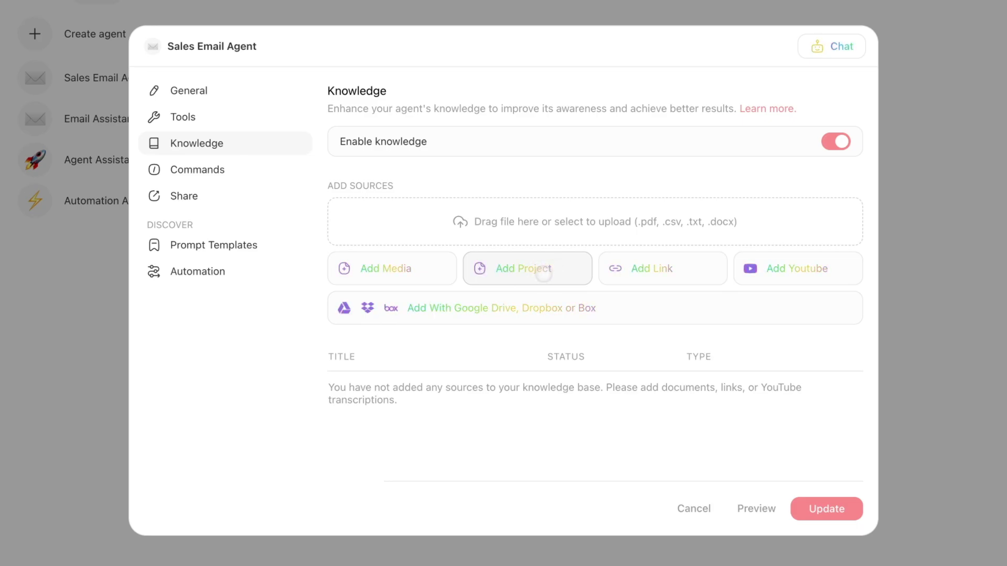
left_click(524, 271)
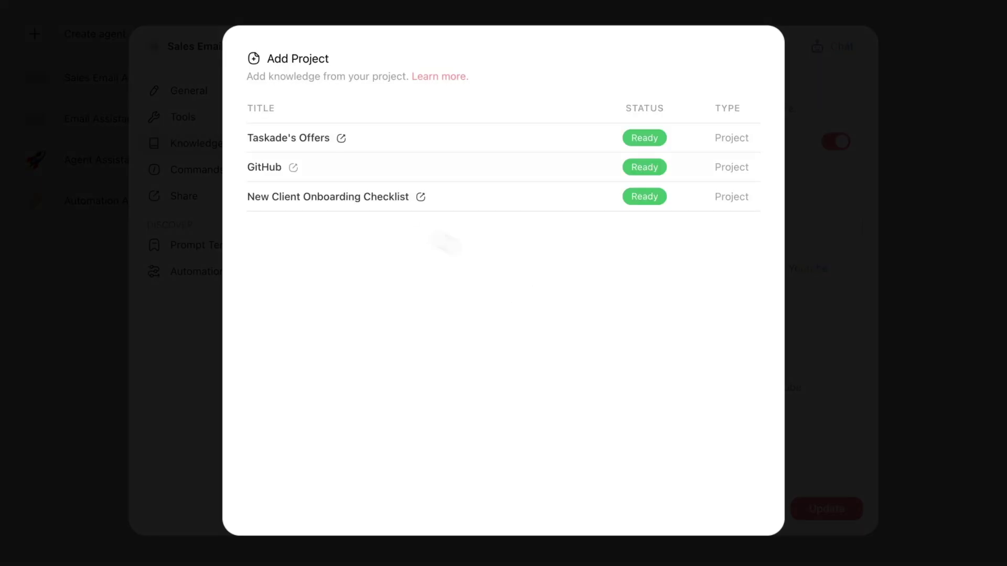
left_click(284, 139)
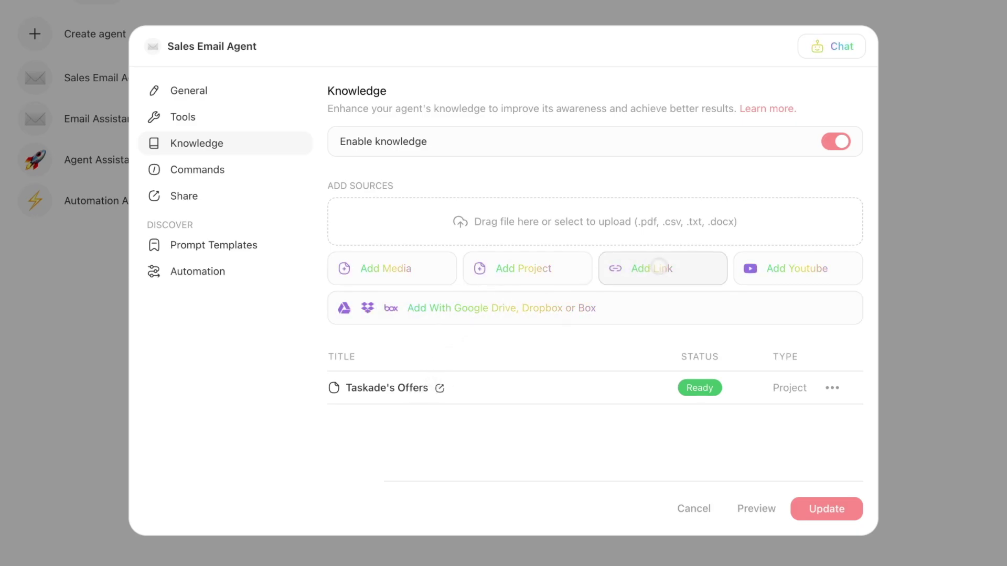
Start a web link source and find the Custom AI Agents article in the Taskade AI help collection.
left_click(659, 267)
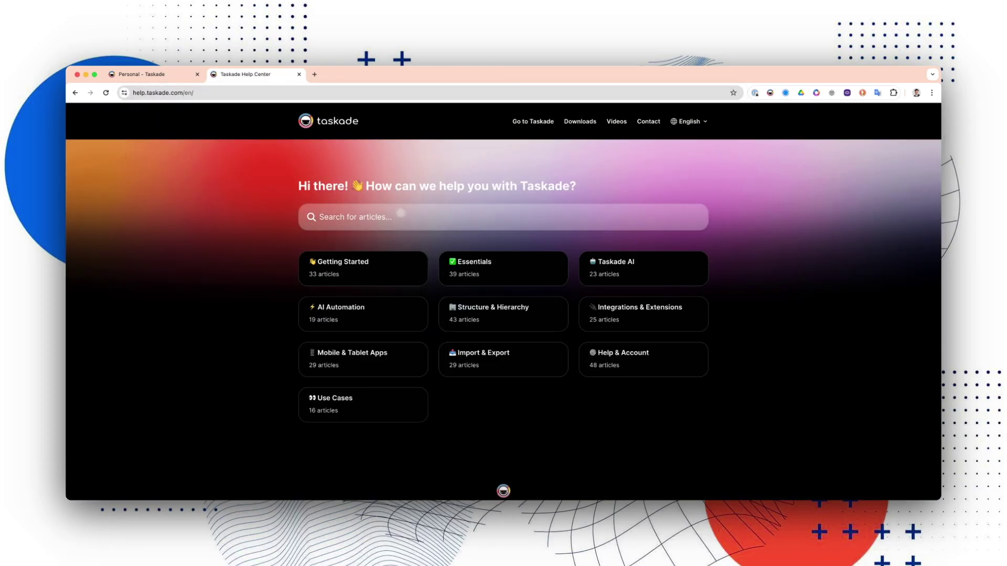
left_click(618, 262)
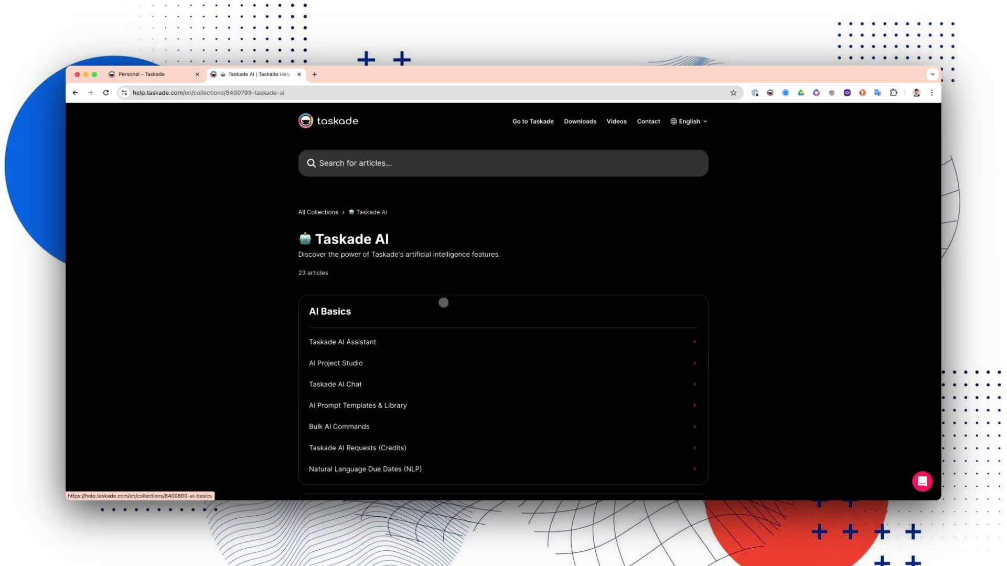
scroll(426, 322, "down", 2)
scroll(426, 322, "down", 4)
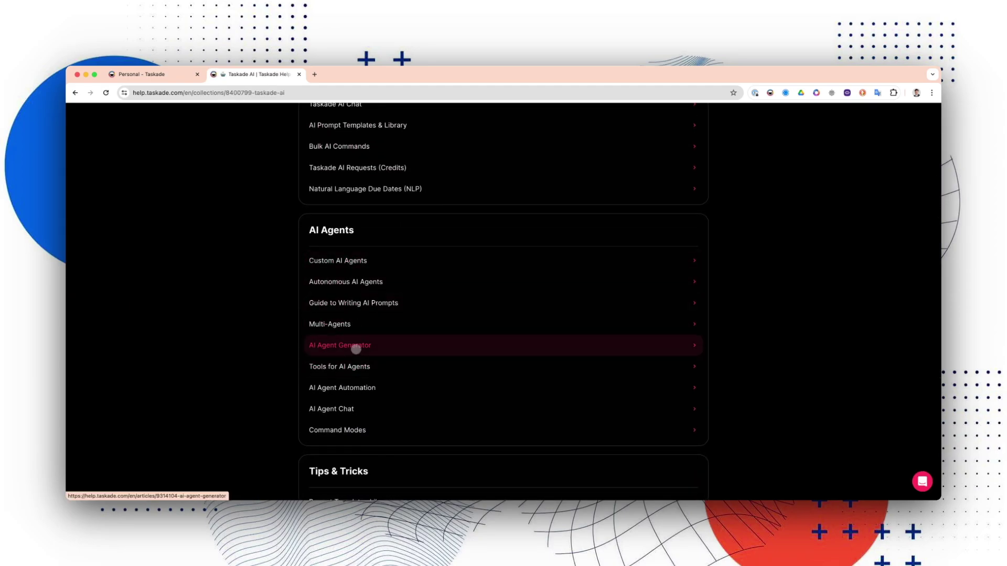
left_click(352, 260)
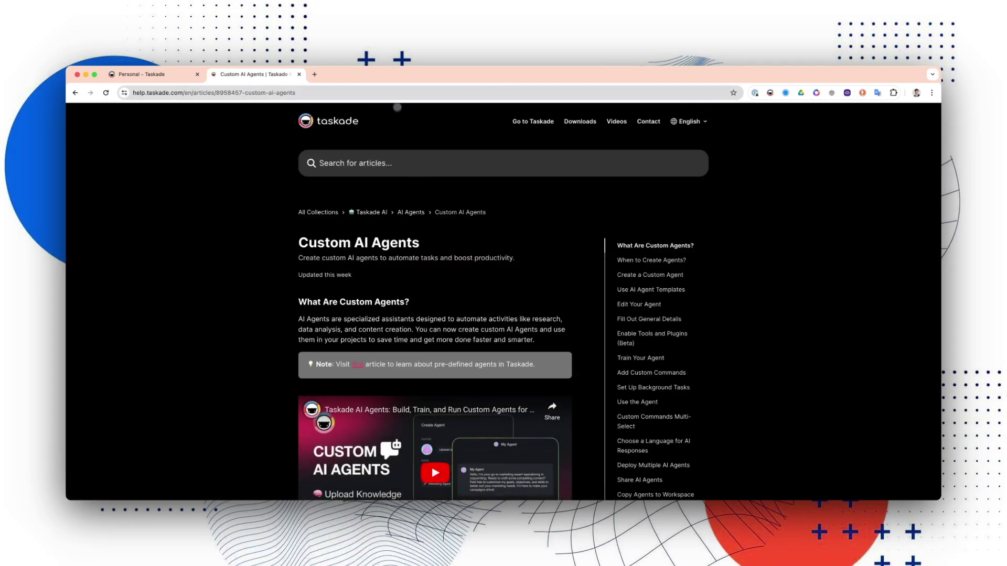
Add the Custom AI Agents article's URL as a knowledge link and save the agent with Update.
left_click(392, 94)
key("ctrl+c")
left_click(136, 74)
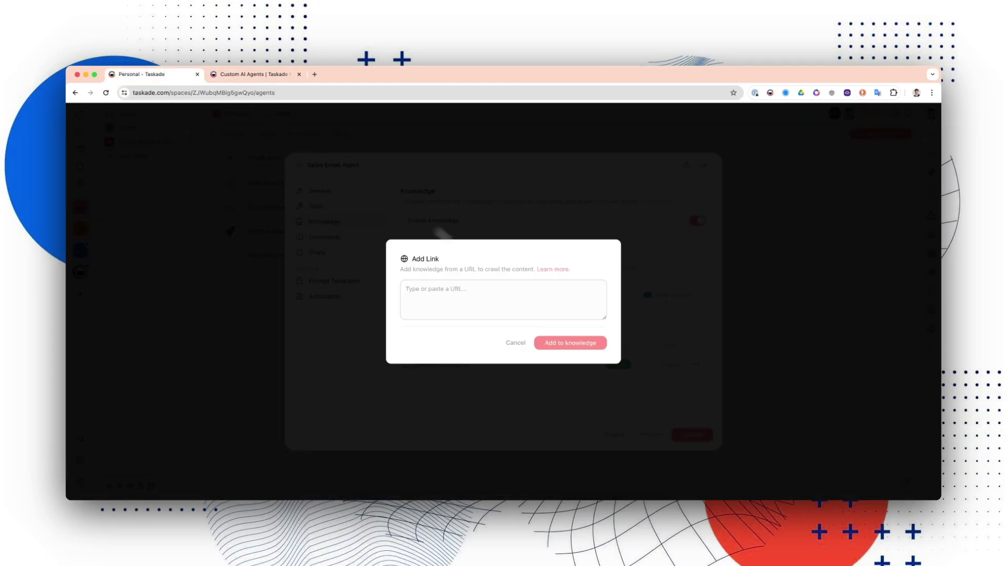
key("ctrl+v")
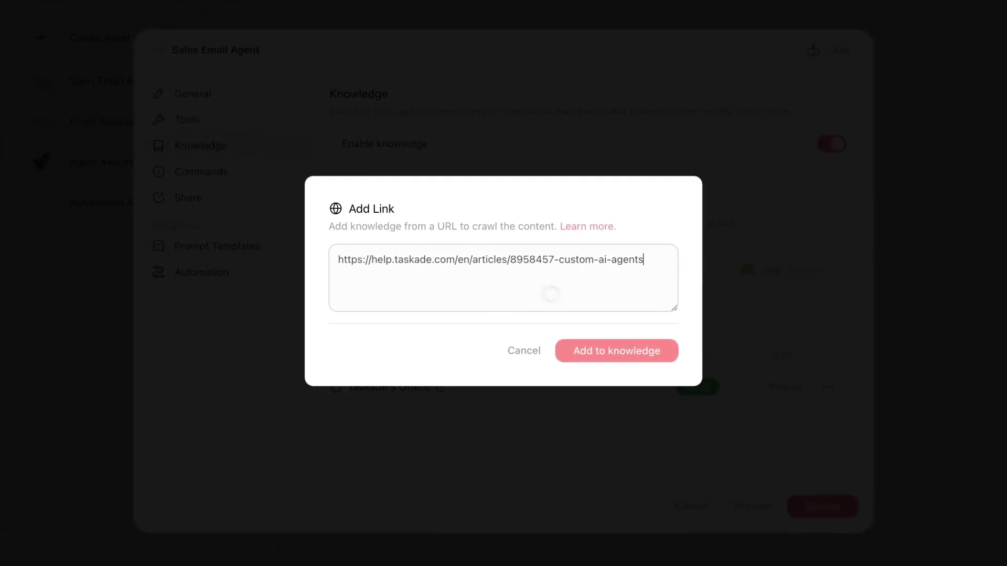
left_click(619, 350)
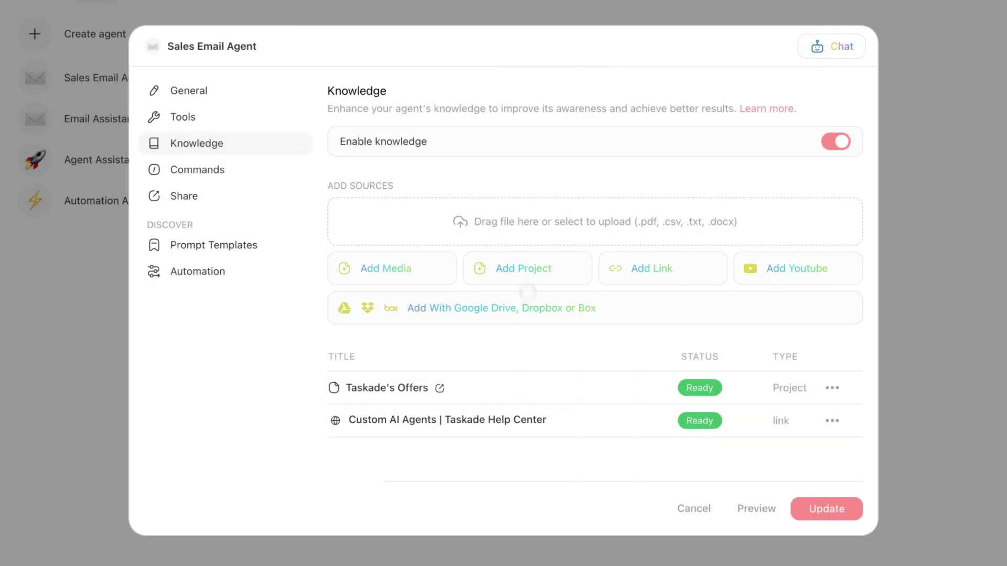
left_click(826, 509)
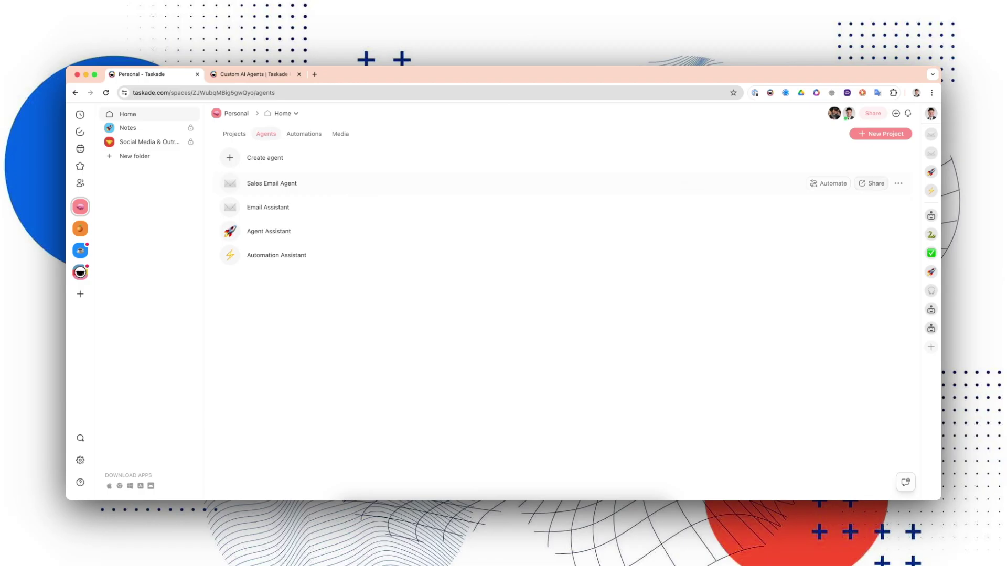
Open a chat with the Sales Email Agent and load the Draft Introduction Email command prompt.
left_click(722, 184)
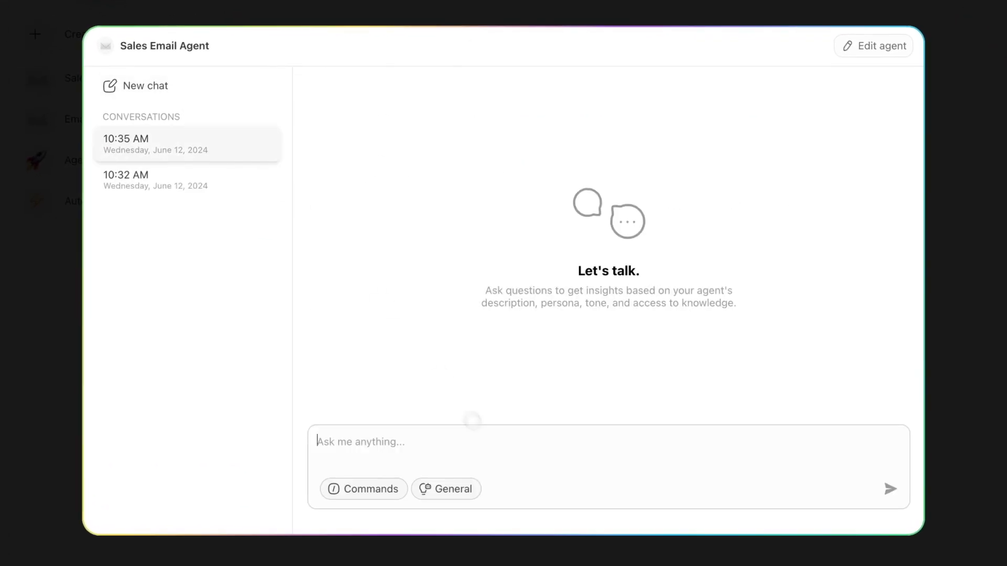
type("GIce")
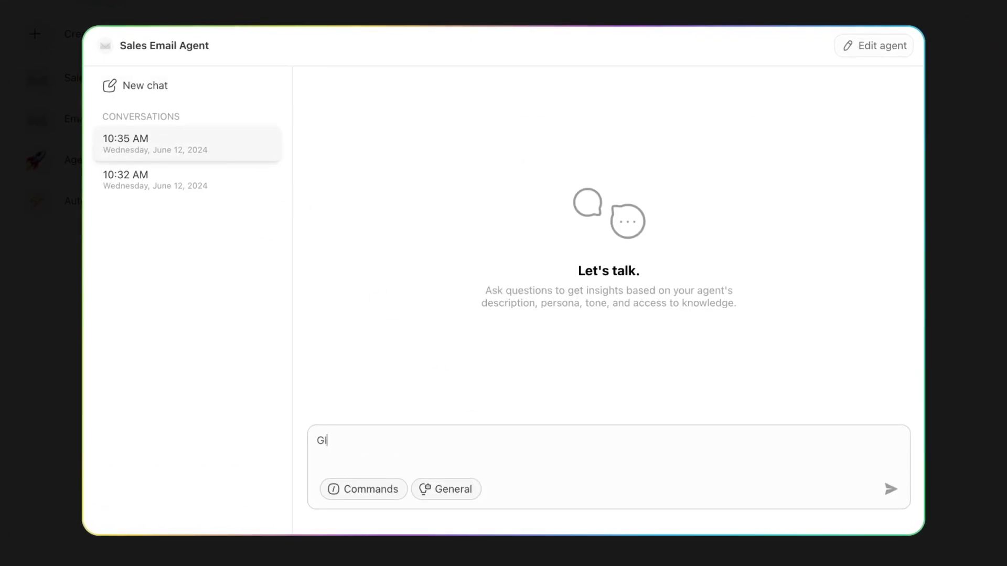
key("BackSpace")
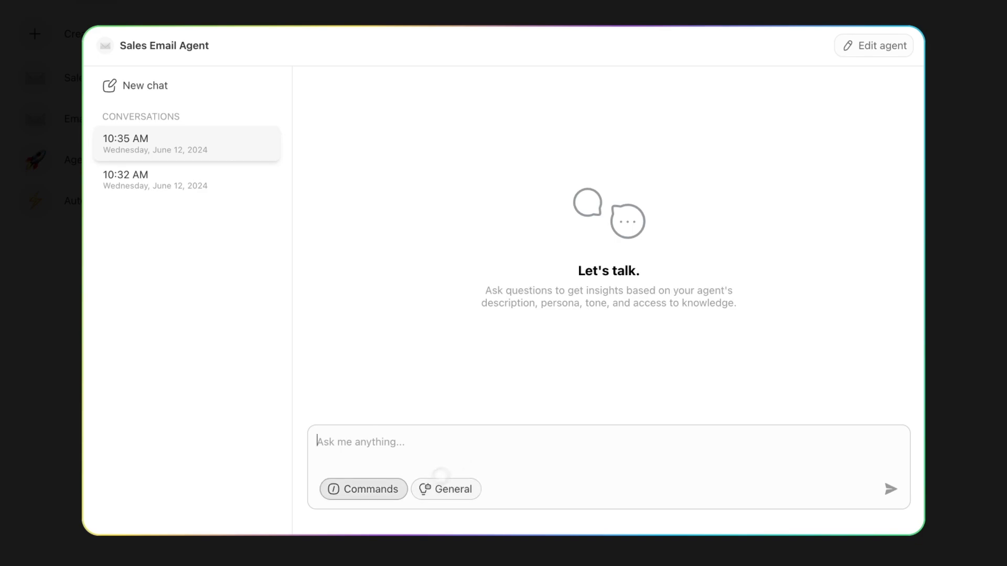
left_click(367, 489)
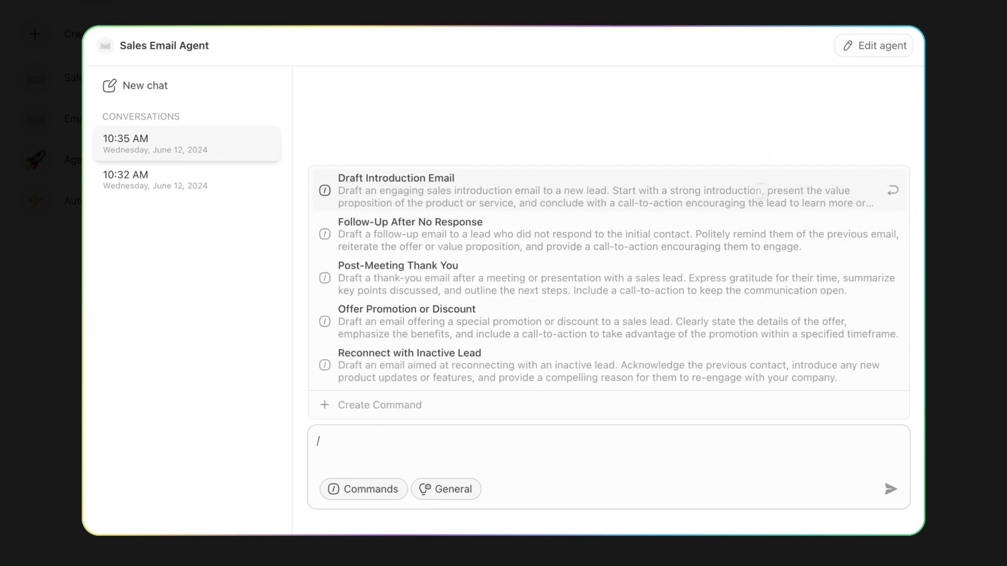
left_click(578, 191)
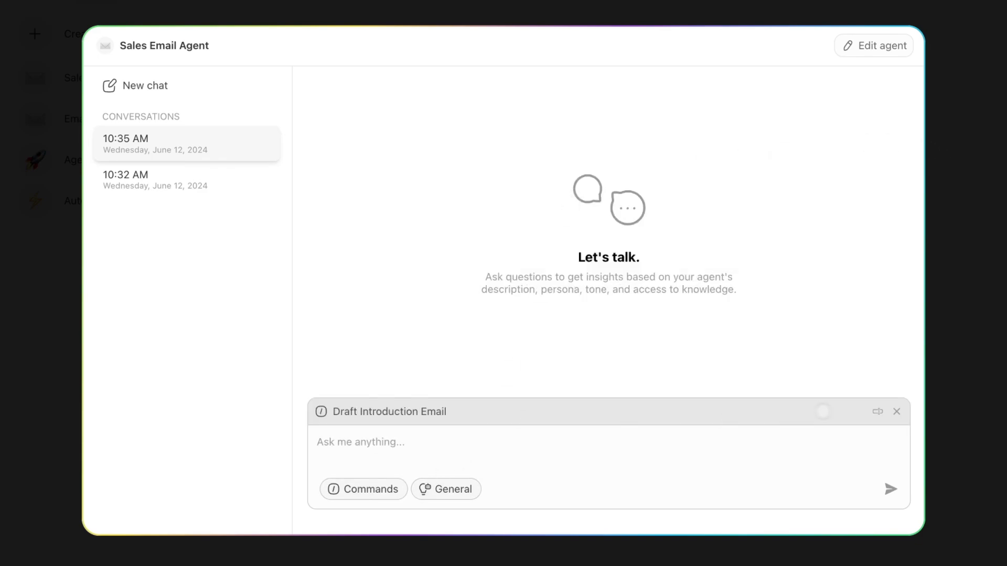
left_click(878, 411)
Insert 'Custom AI Agents' before 'feature' in the prompt's overview placeholder.
scroll(542, 428, "up", 5)
scroll(509, 435, "down", 5)
scroll(476, 444, "up", 5)
scroll(463, 449, "up", 1)
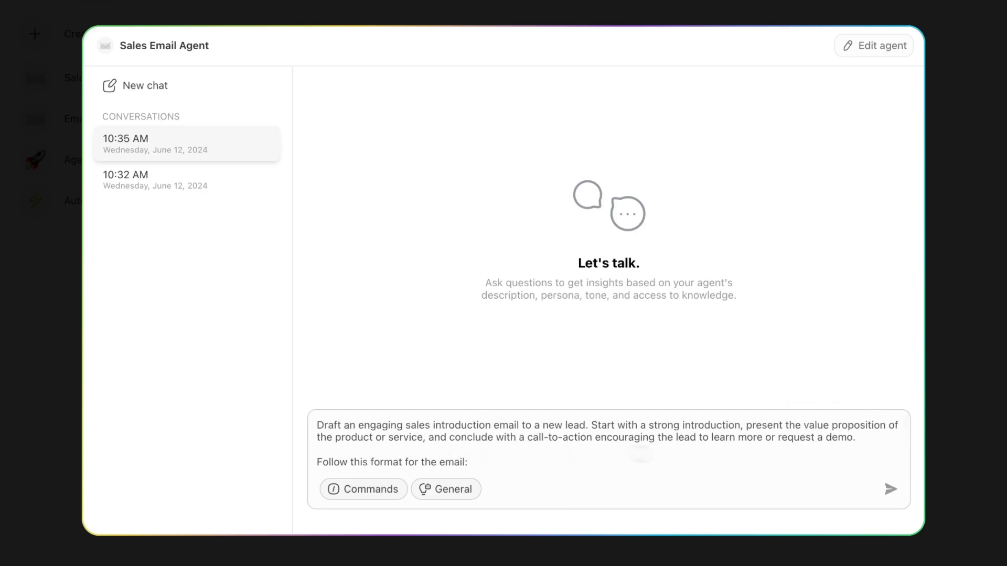
scroll(524, 449, "down", 5)
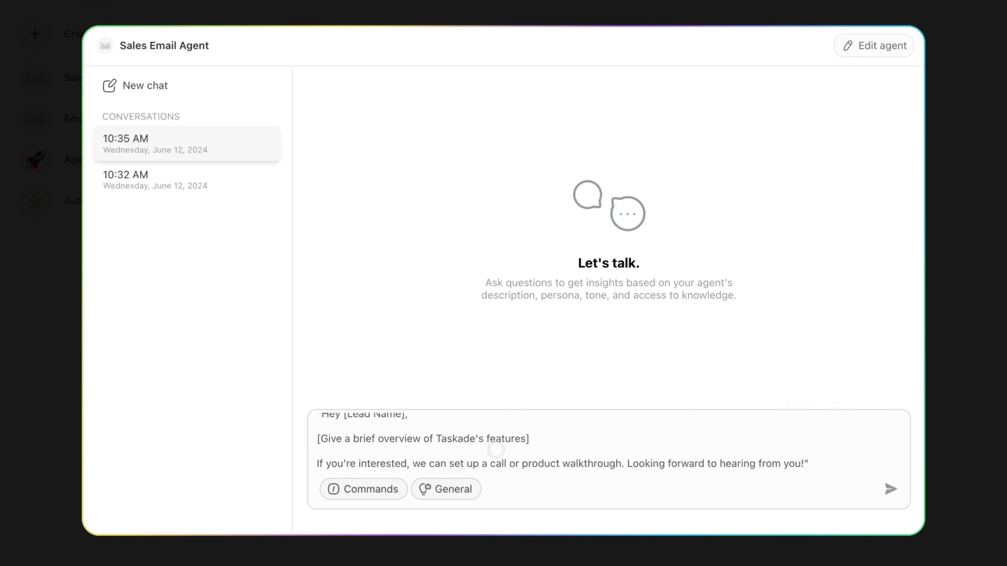
left_click(488, 438)
type("Custom AI")
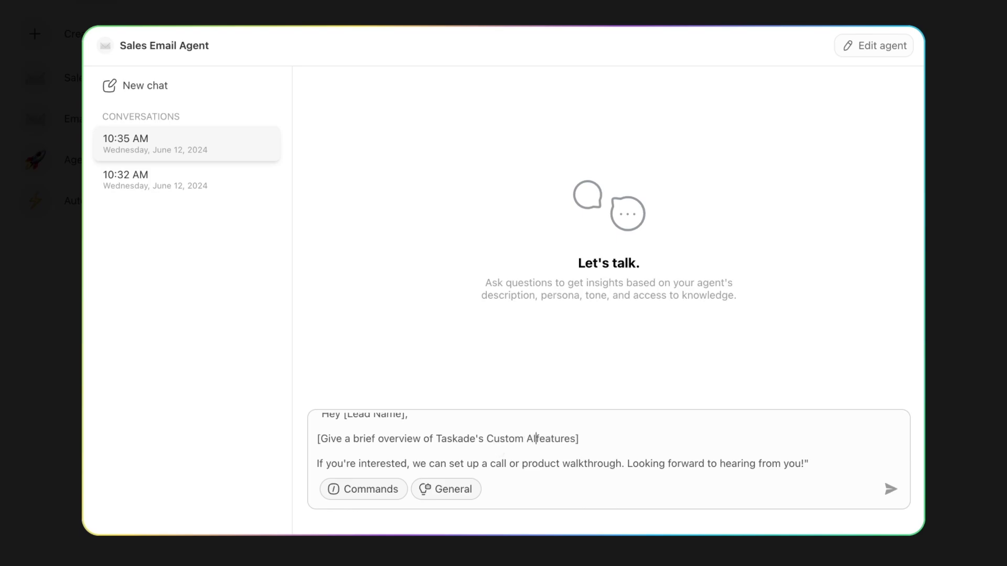
type(" Agents")
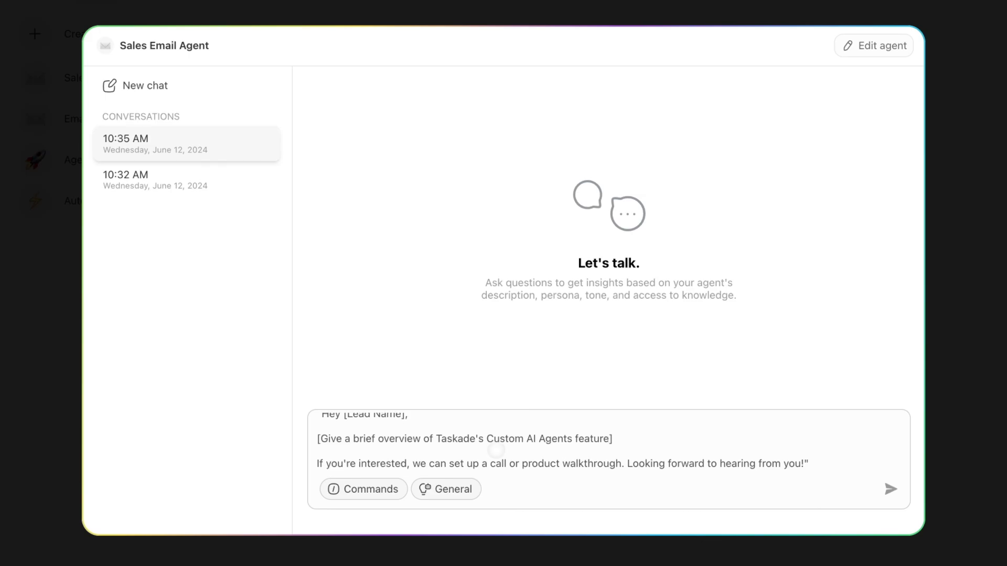
scroll(688, 456, "up", 5)
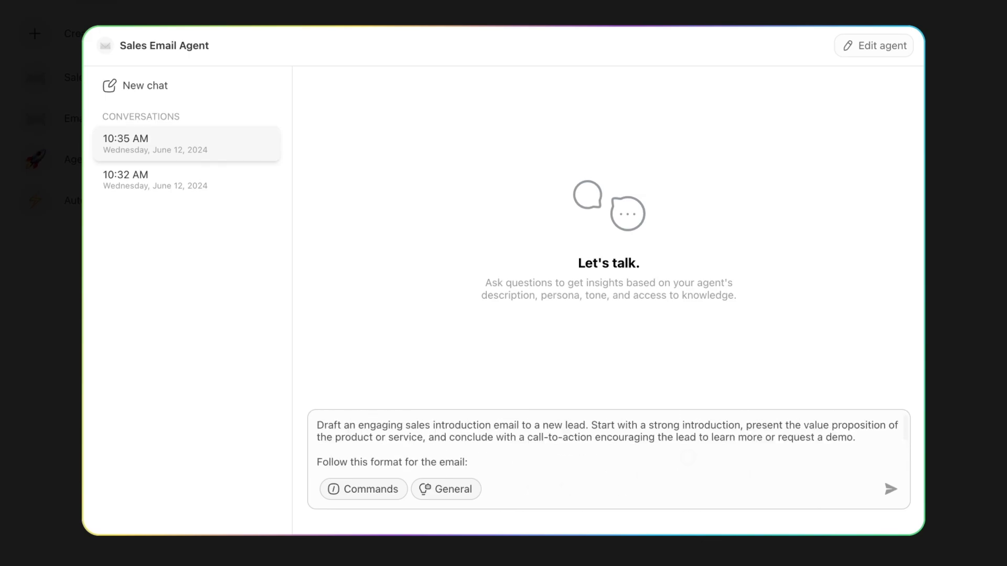
Add a line describing the lead as a small marketing agency owner and send the prompt.
left_click(870, 435)
key("shift+Return")
key("shift+Return")
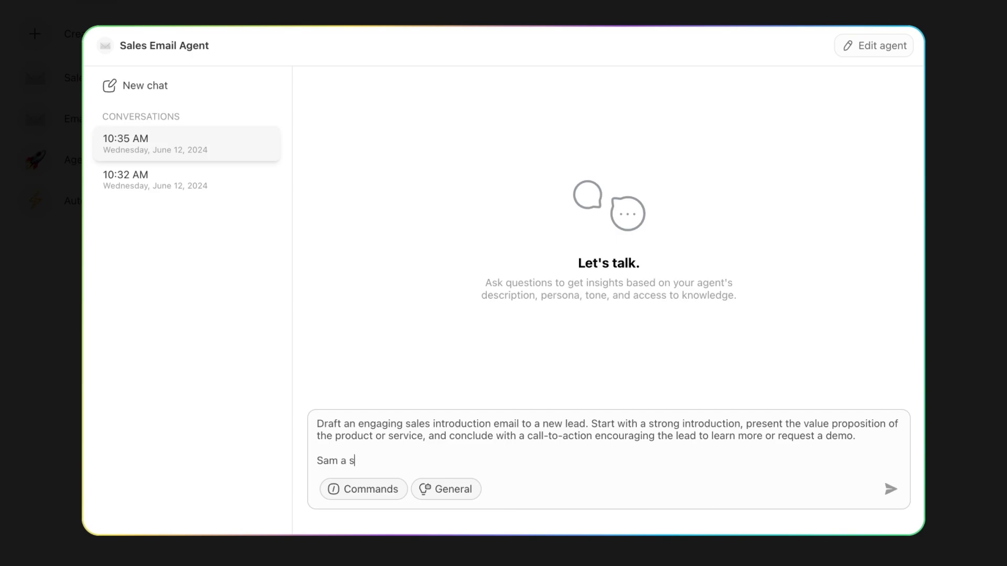
type("Sam a small marketing agency owner")
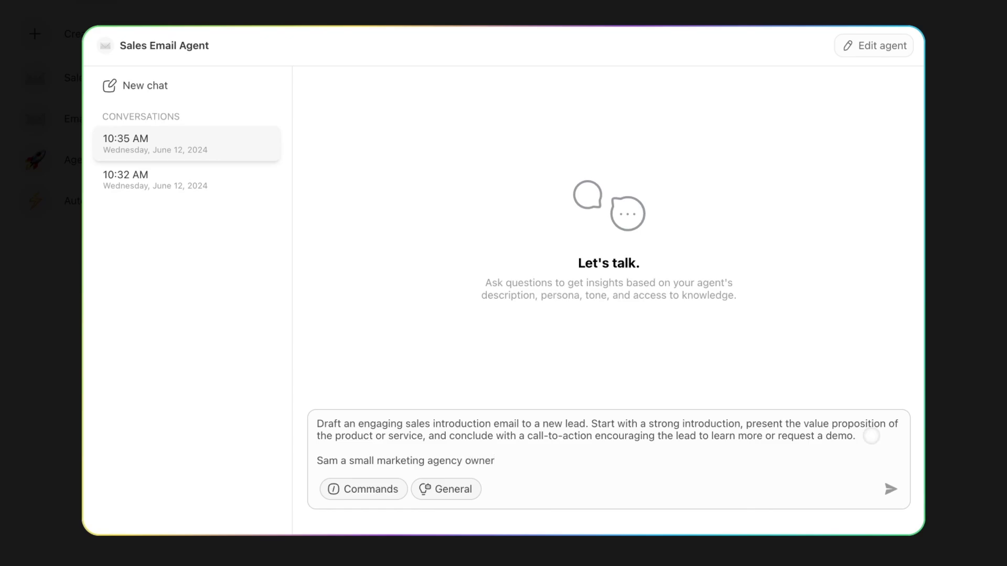
scroll(836, 461, "down", 3)
left_click(890, 488)
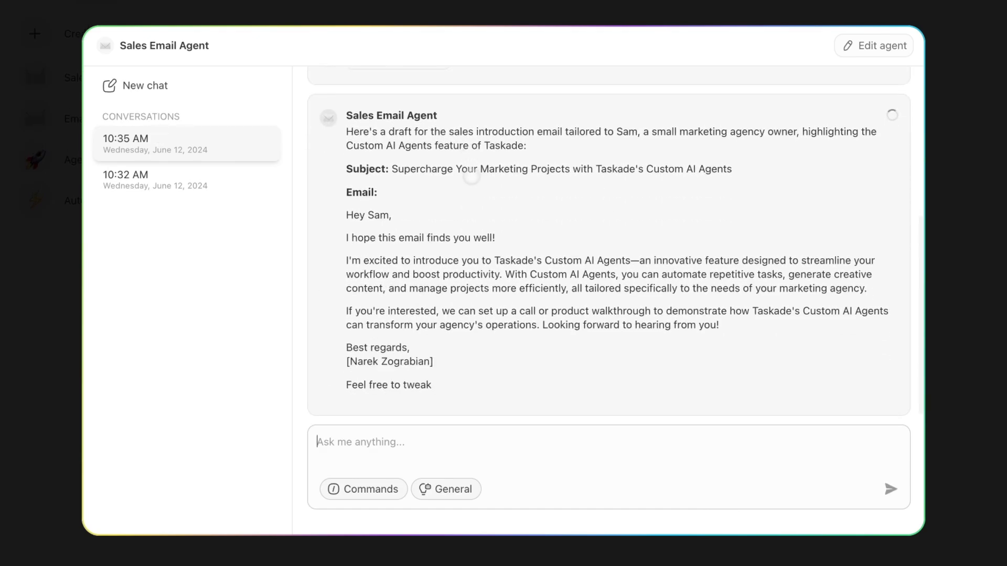
Review the generated 'Supercharge Your Marketing Projects with Taskade's Custom AI Agents' email draft.
left_click_drag(346, 297, 867, 325)
scroll(665, 347, "down", 2)
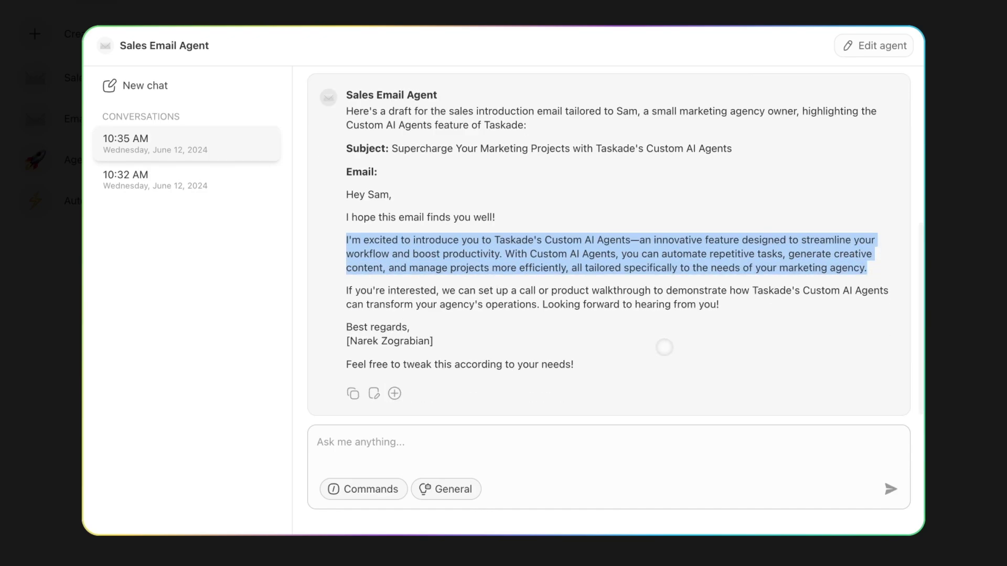
left_click_drag(721, 305, 347, 217)
scroll(602, 259, "up", 3)
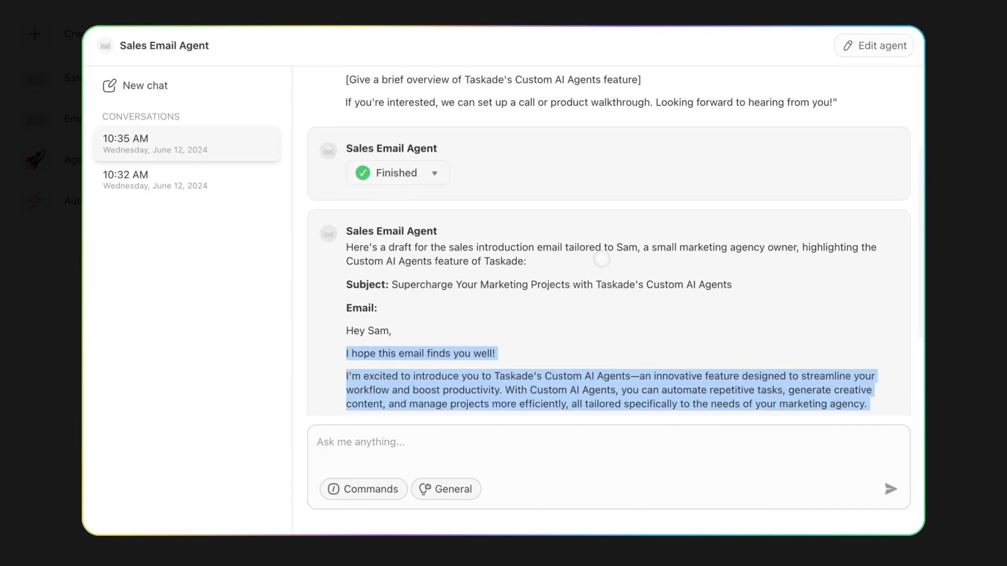
scroll(601, 259, "up", 3)
scroll(550, 268, "down", 5)
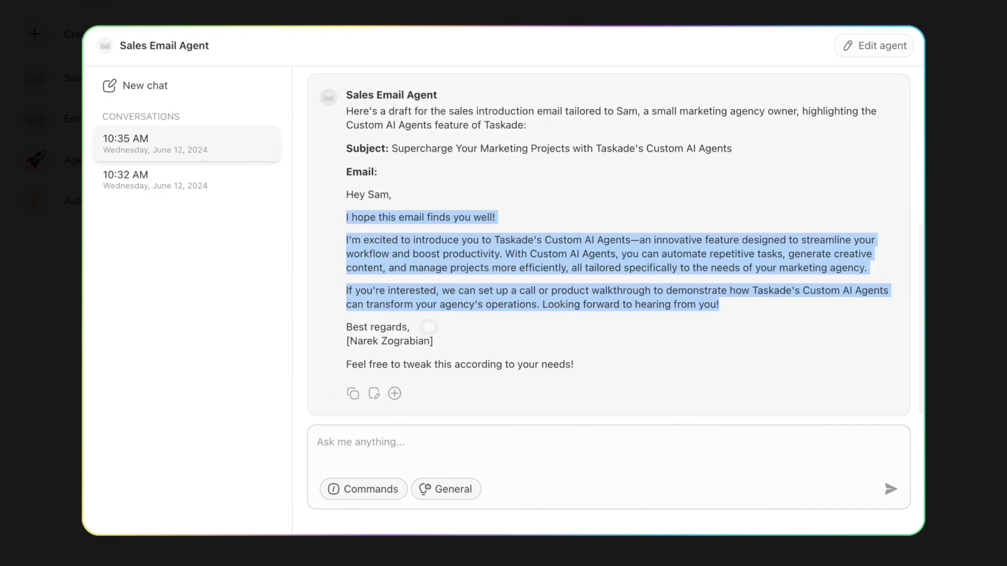
left_click(475, 446)
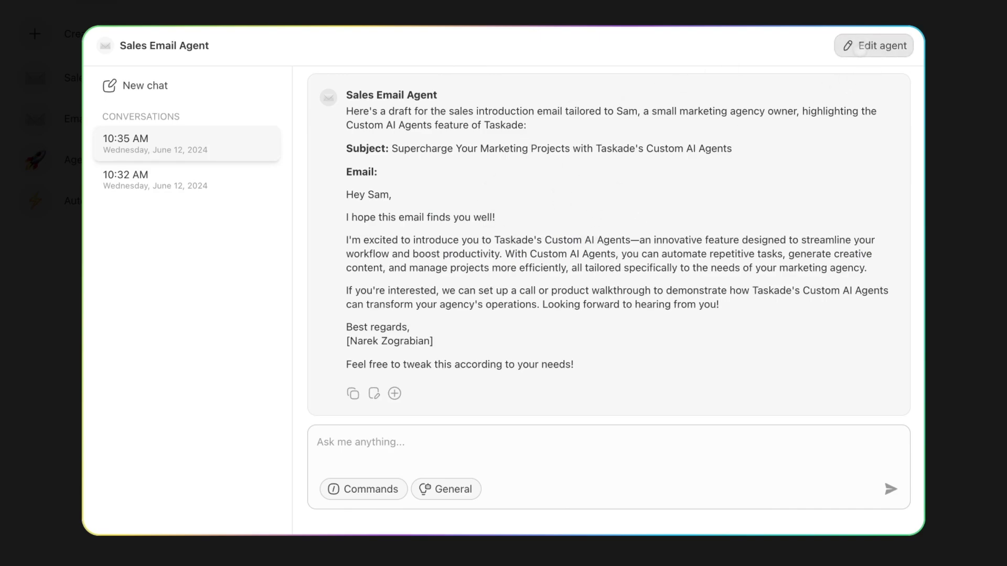
left_click(860, 46)
Rename the first conversation after the marketing-agency lead.
left_click(197, 143)
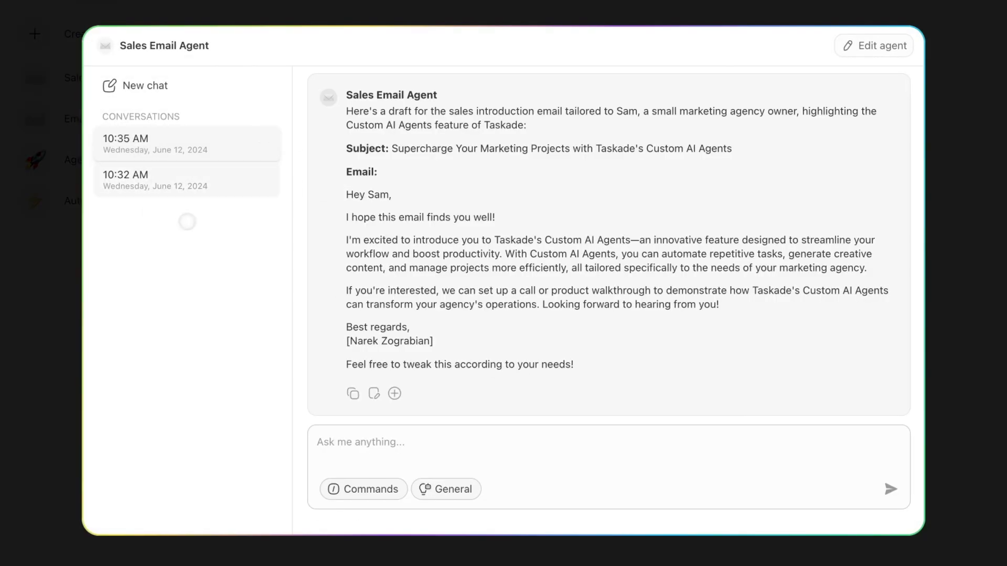
left_click(263, 143)
left_click(276, 172)
type("SAm")
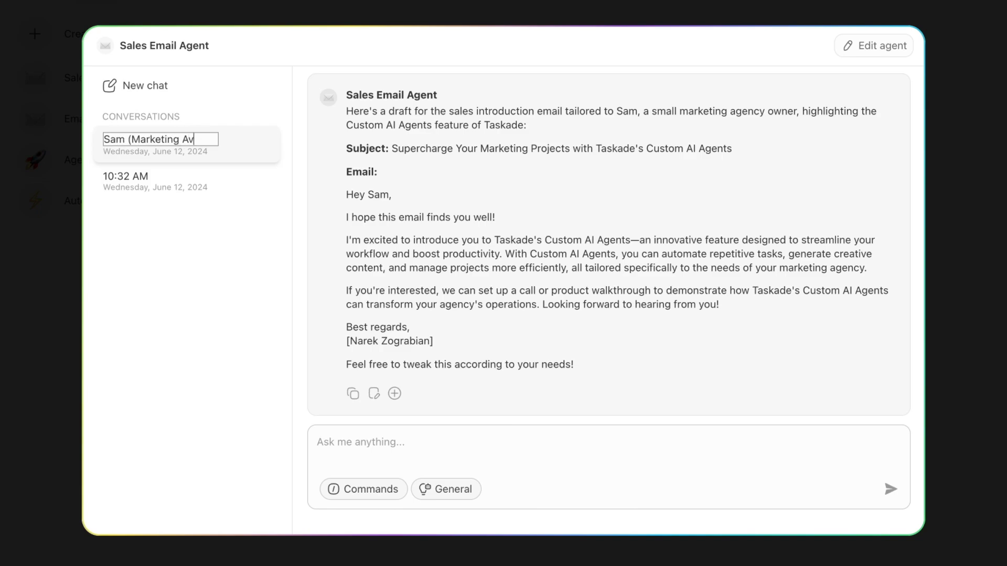
key("Return")
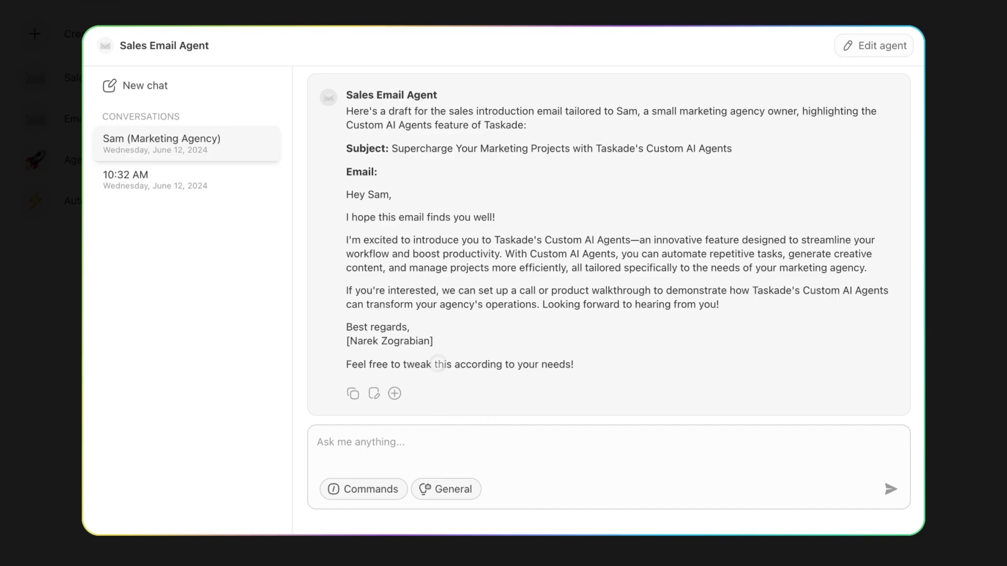
Ask the agent to send this email to the recipient's e-mail address.
scroll(462, 330, "up", 3)
scroll(480, 294, "down", 3)
scroll(424, 288, "up", 3)
scroll(452, 213, "down", 3)
type("send this email")
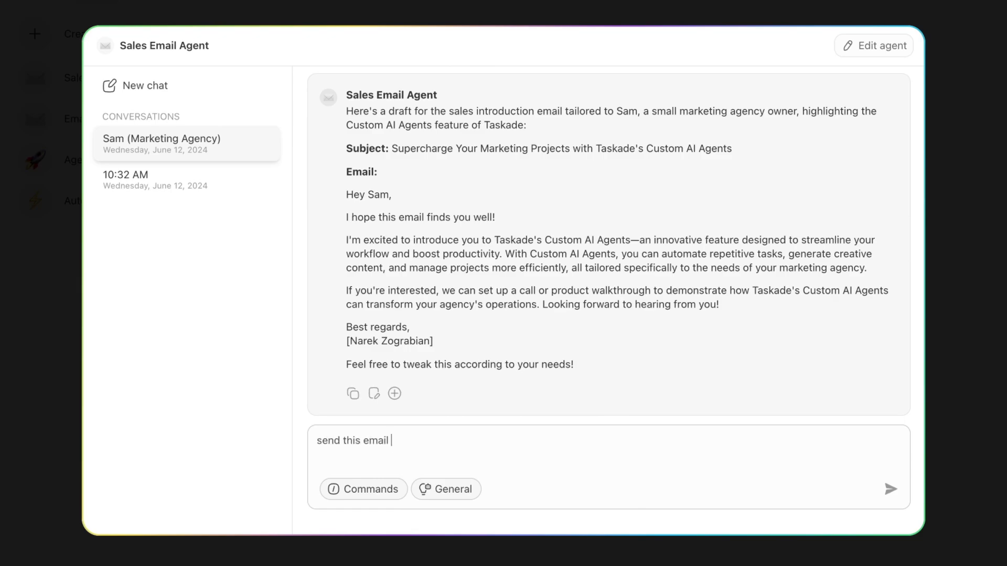
key("Return")
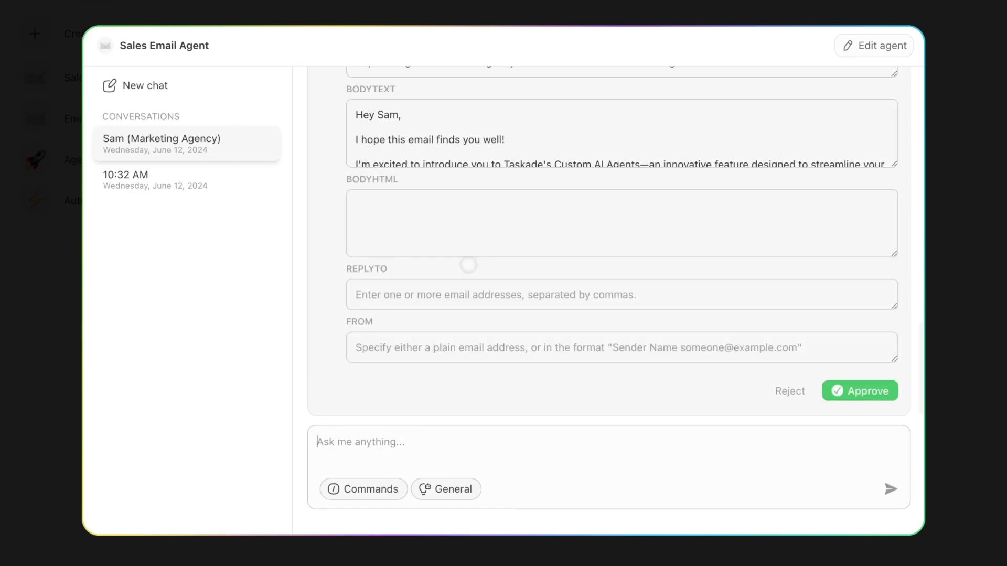
Review the Gmail send form's subject and body, then approve sending the email.
scroll(468, 265, "up", 5)
scroll(473, 268, "down", 5)
scroll(474, 269, "down", 2)
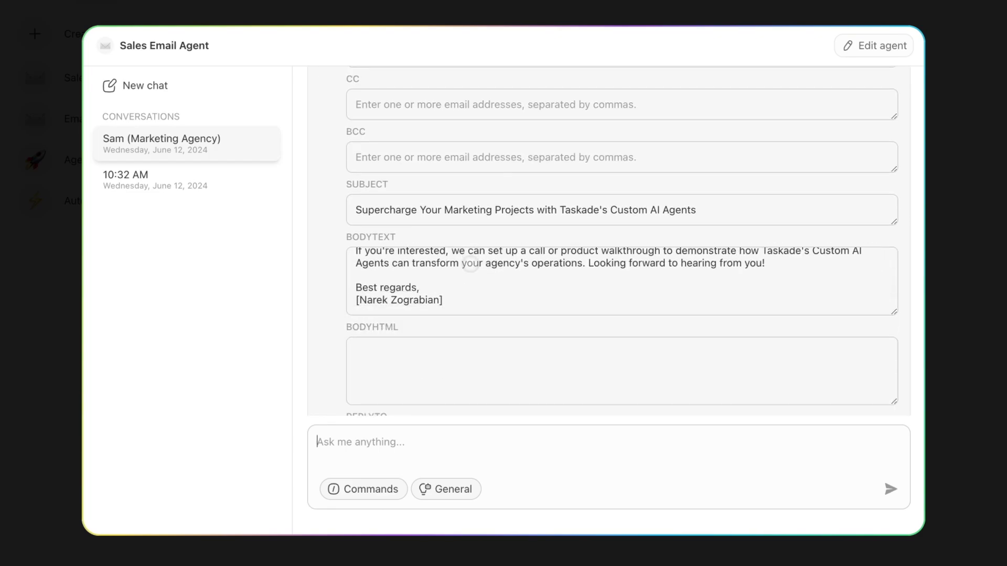
scroll(473, 268, "down", 4)
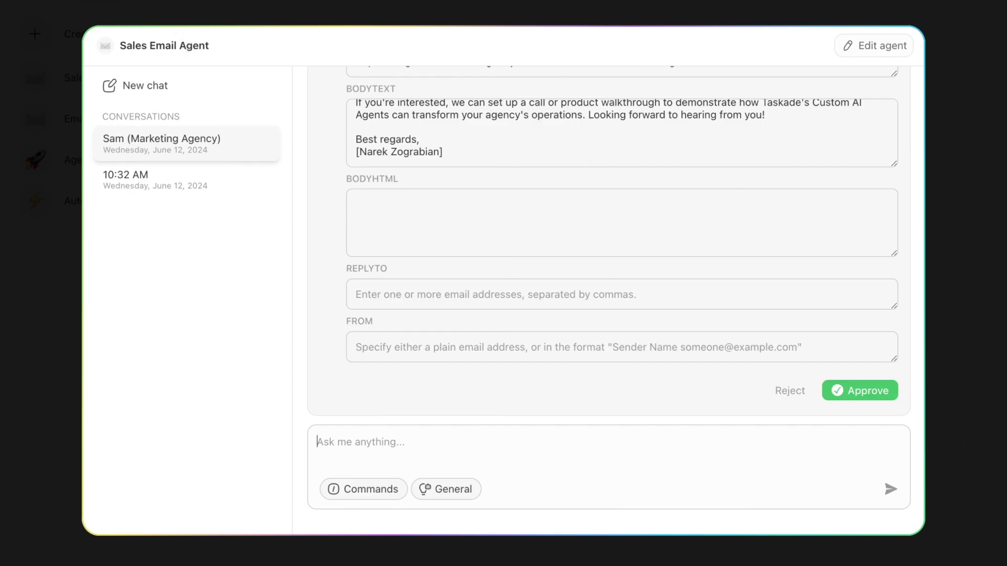
scroll(622, 241, "up", 4)
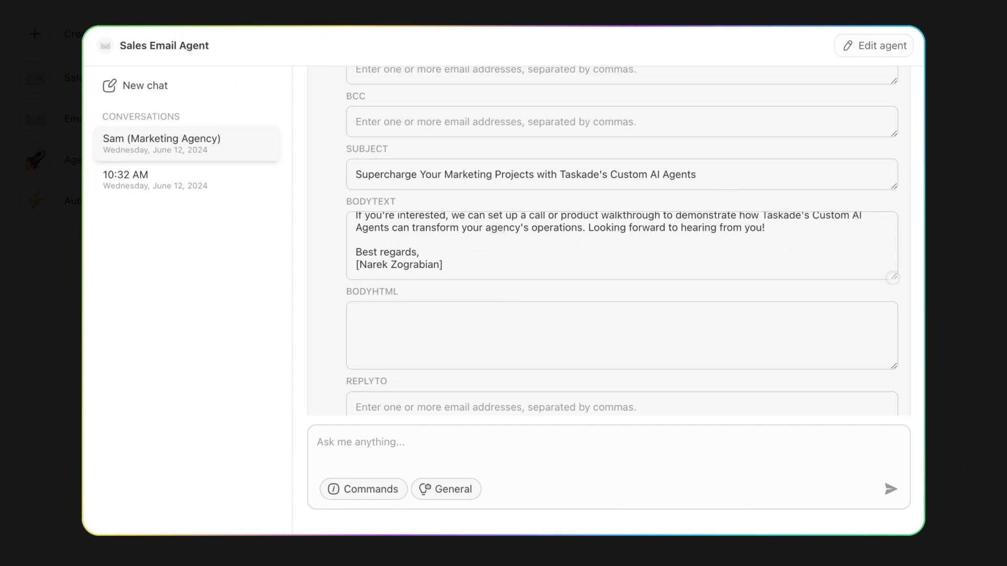
scroll(572, 205, "down", 4)
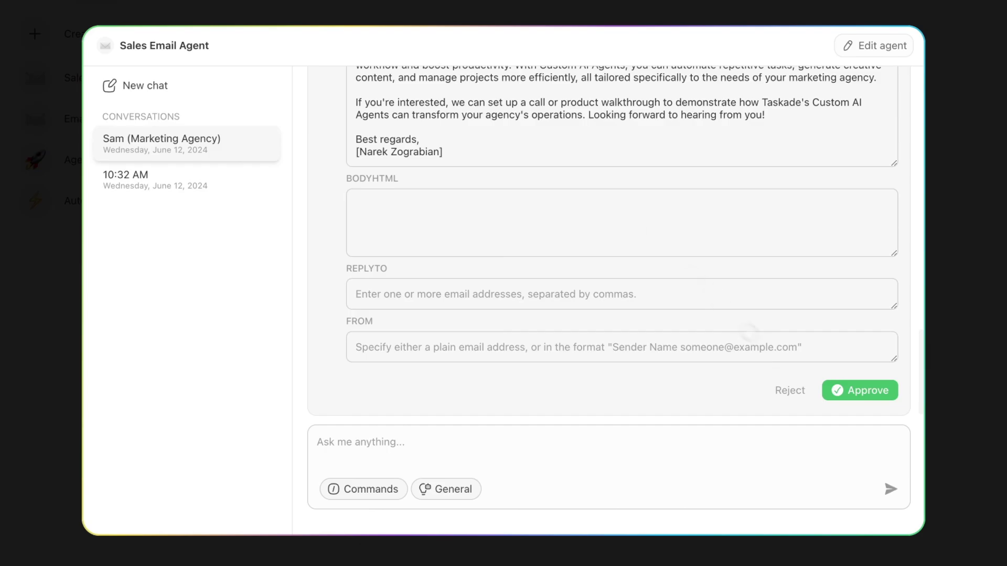
left_click(850, 390)
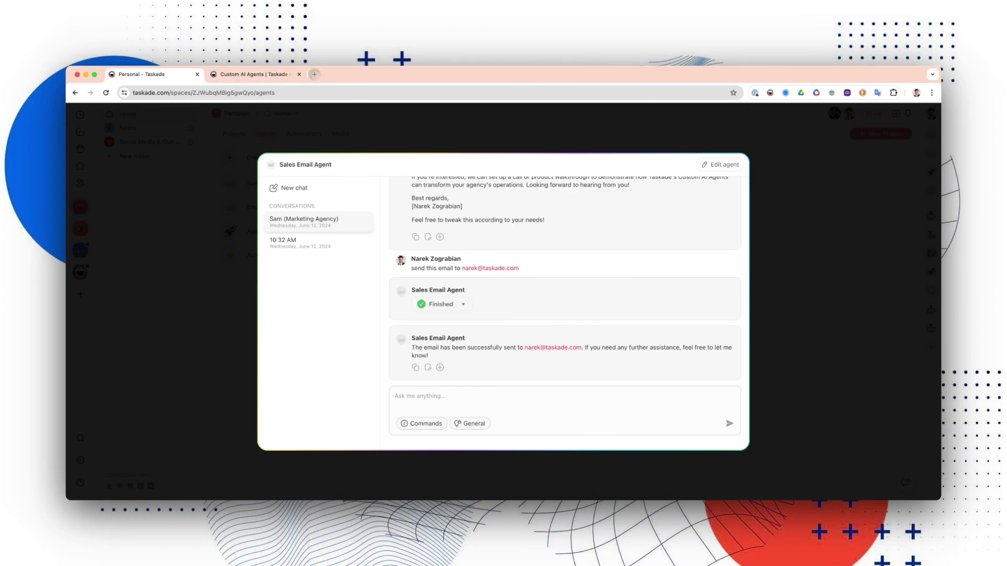
key("ctrl+t")
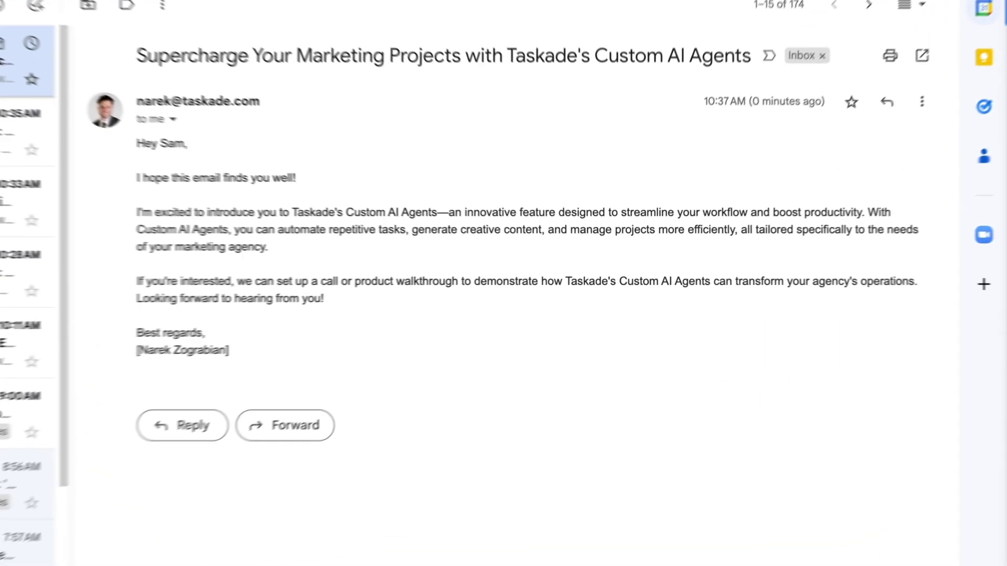